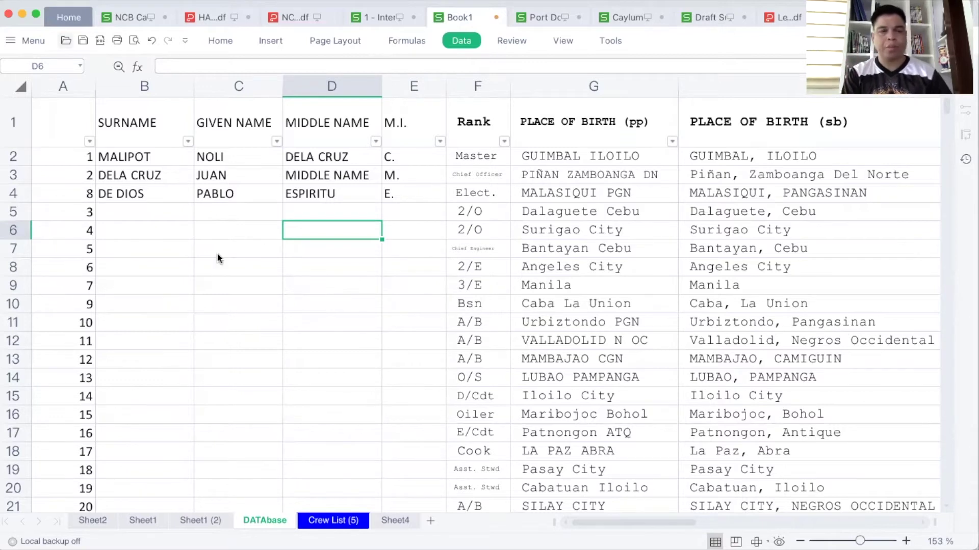
Select the DATAbase header row and turn off its existing AutoFilter
left_click(63, 129)
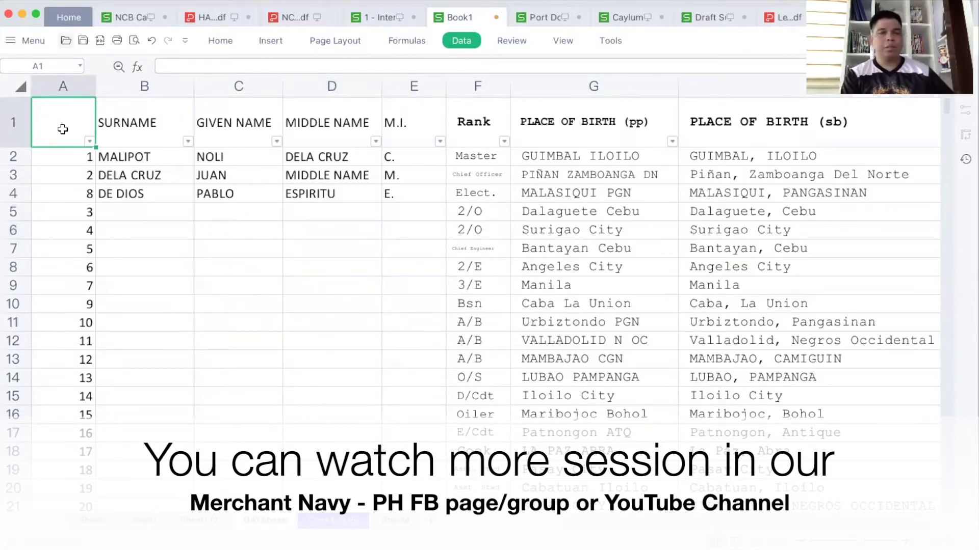
left_click(25, 114)
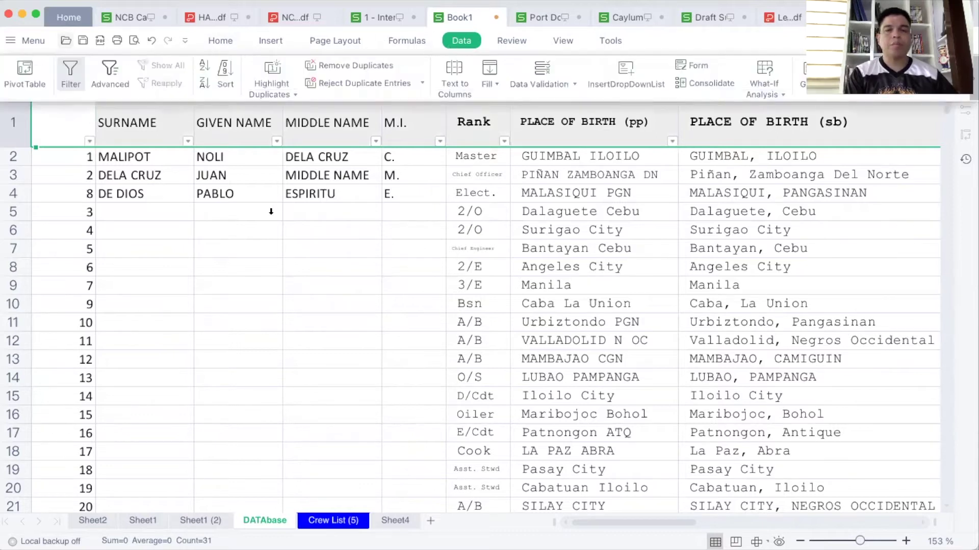
left_click(254, 135)
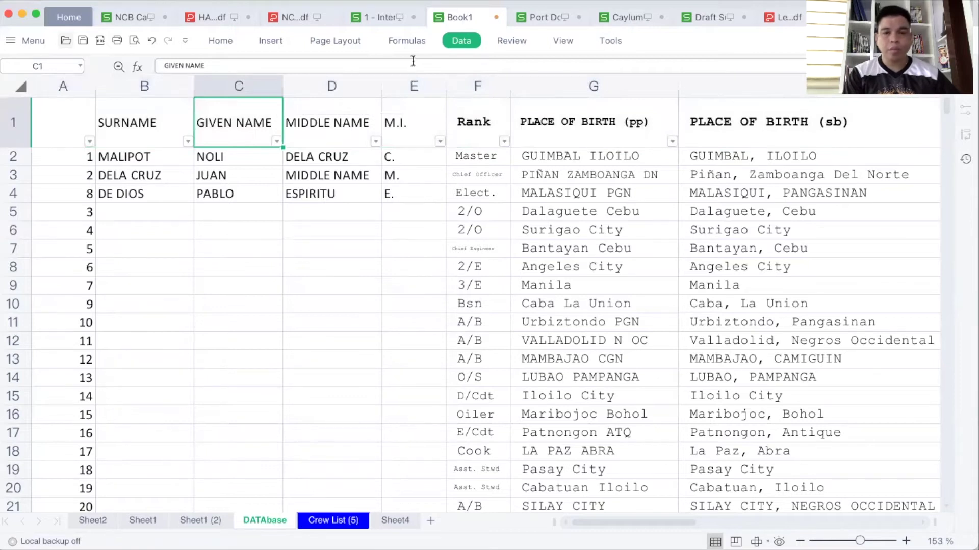
left_click(462, 41)
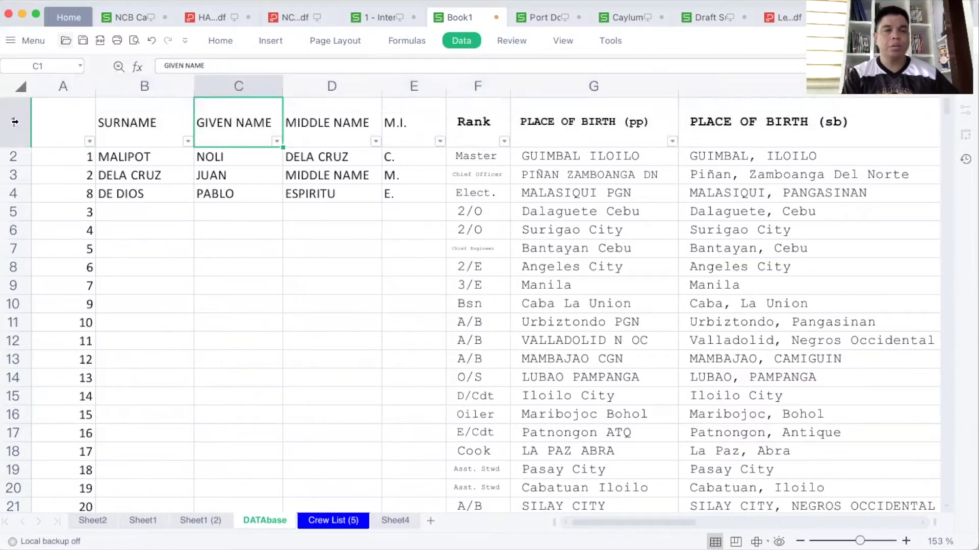
key("super+z")
Select the header cells across to column AF and bring up the Data tools
left_click_drag(76, 124, 864, 114)
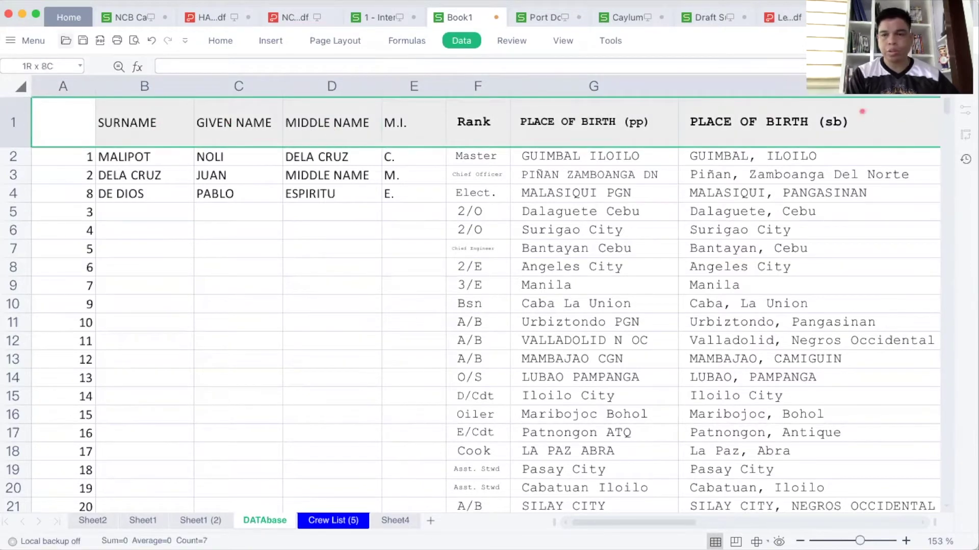
mouse_move(864, 115)
left_mouse_down()
mouse_move(918, 168)
mouse_move(925, 145)
left_mouse_up()
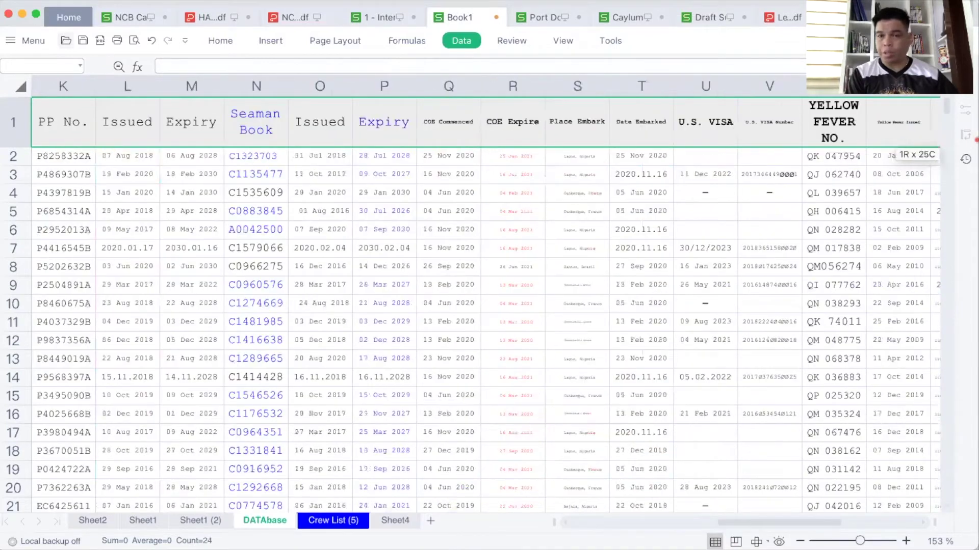
left_click_drag(925, 145, 714, 135)
scroll(457, 197, "left", 3)
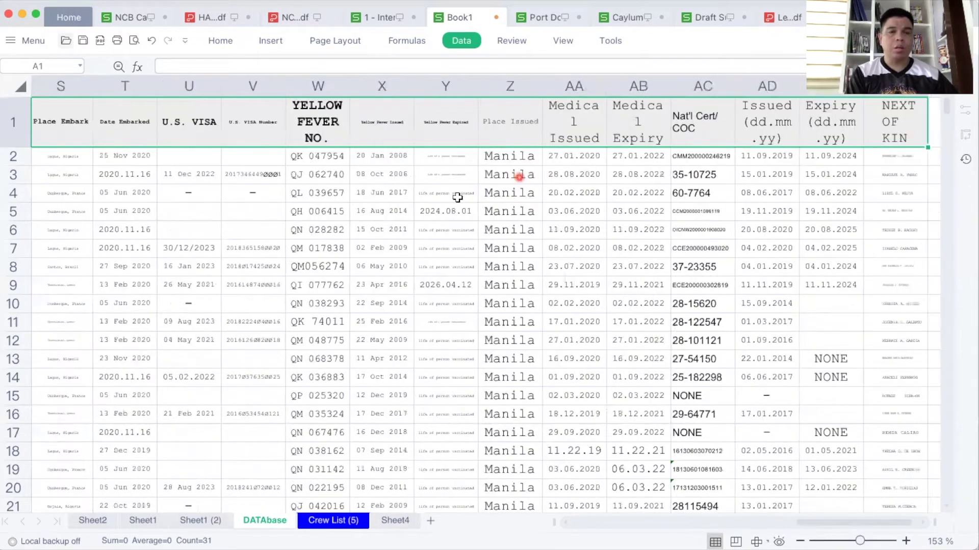
scroll(457, 198, "left", 10)
scroll(357, 163, "left", 2)
scroll(306, 143, "left", 3)
scroll(238, 116, "left", 4)
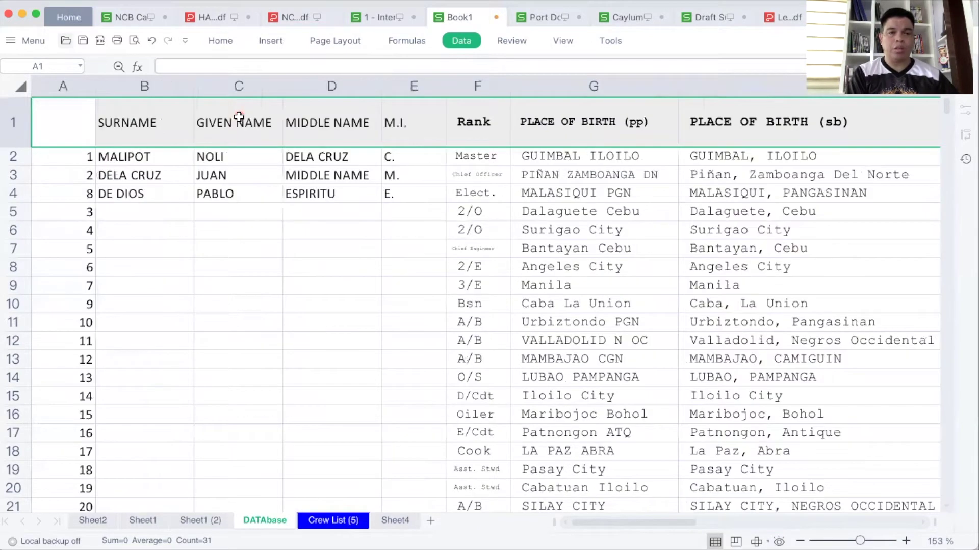
left_click(462, 40)
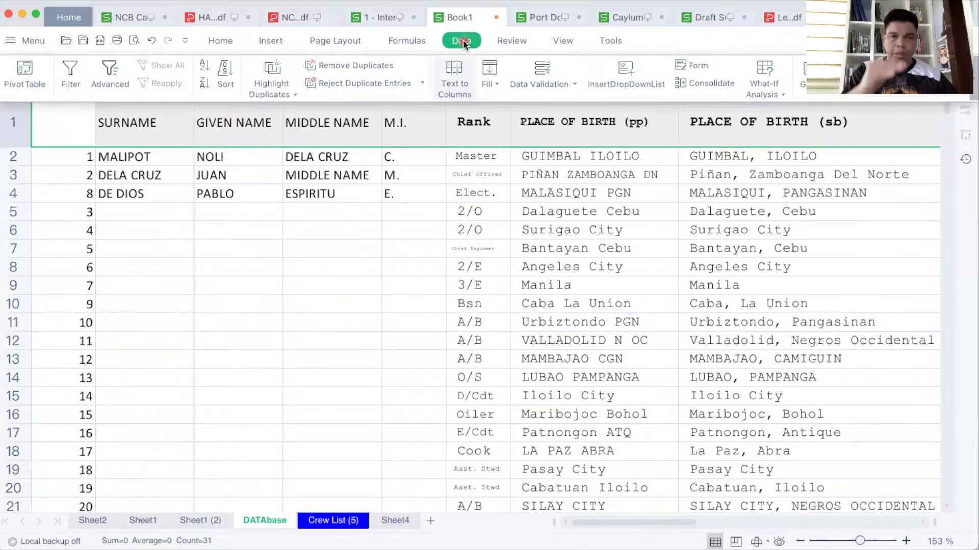
Reapply Data > Filter so every DATAbase header cell gets a dropdown, then select A1
left_click(273, 80)
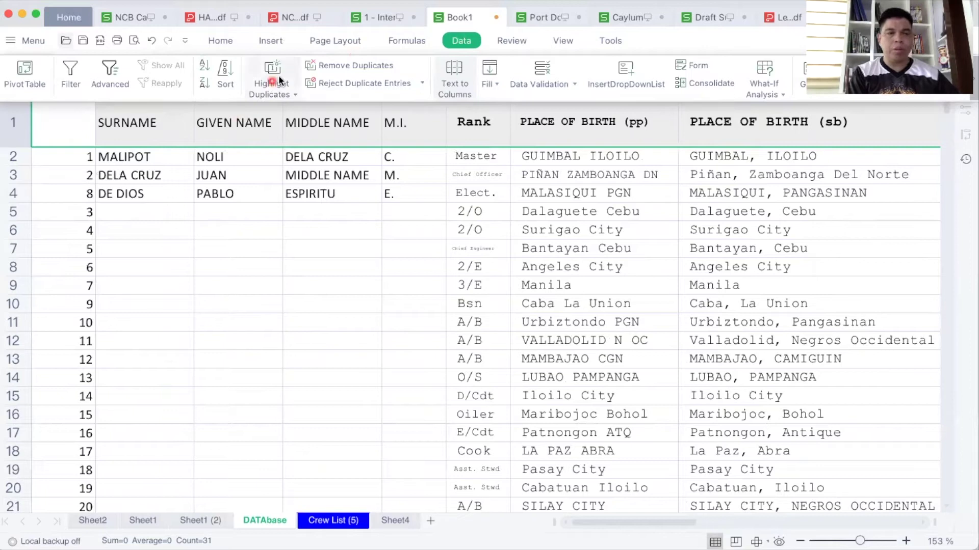
left_click(71, 77)
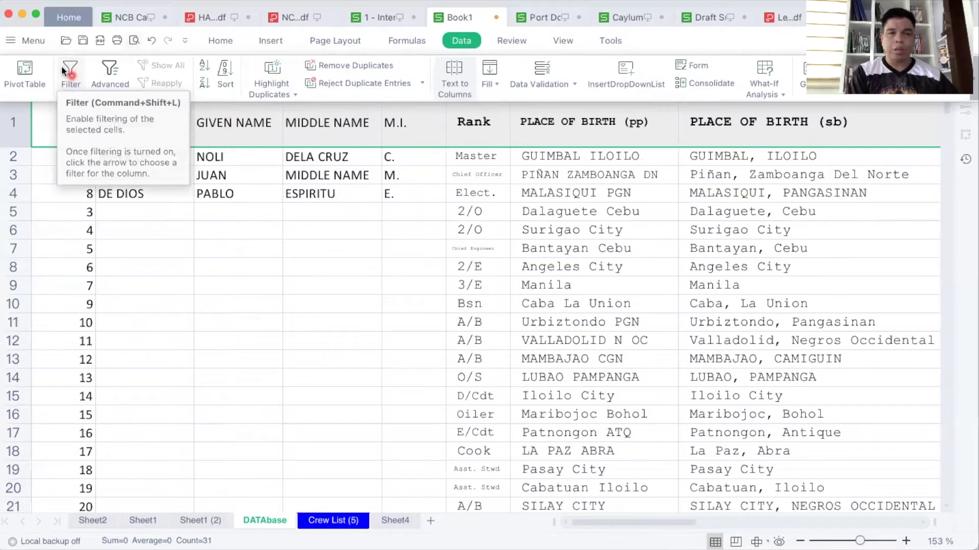
left_click(73, 66)
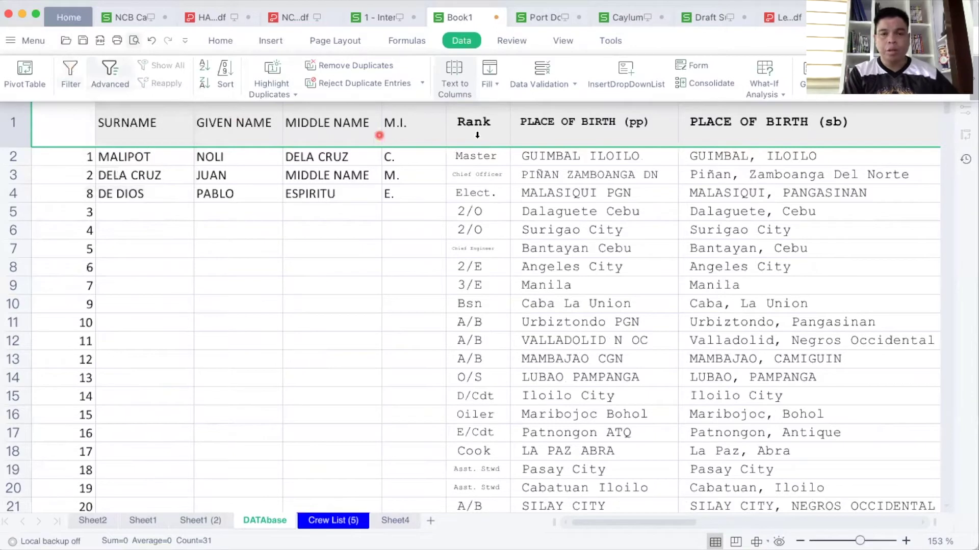
left_click(504, 136)
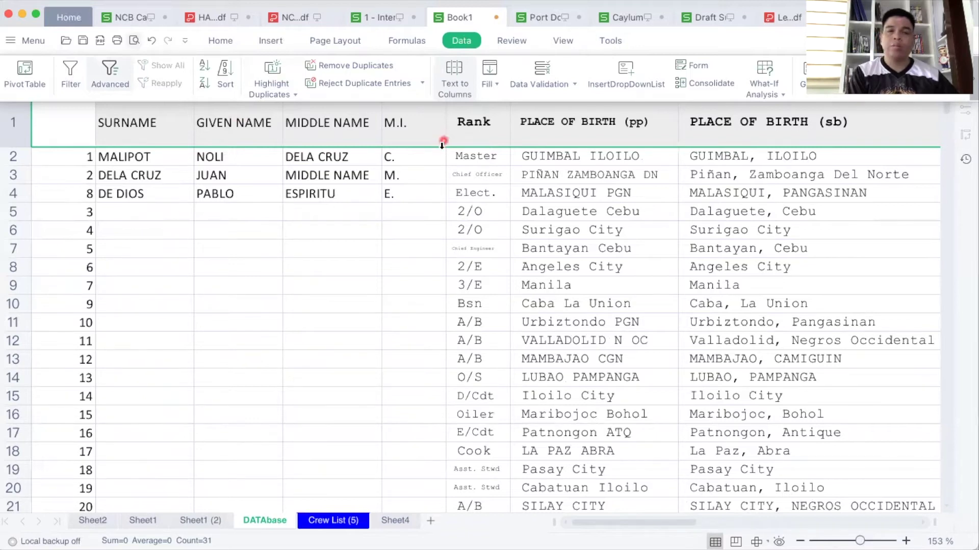
left_click(70, 72)
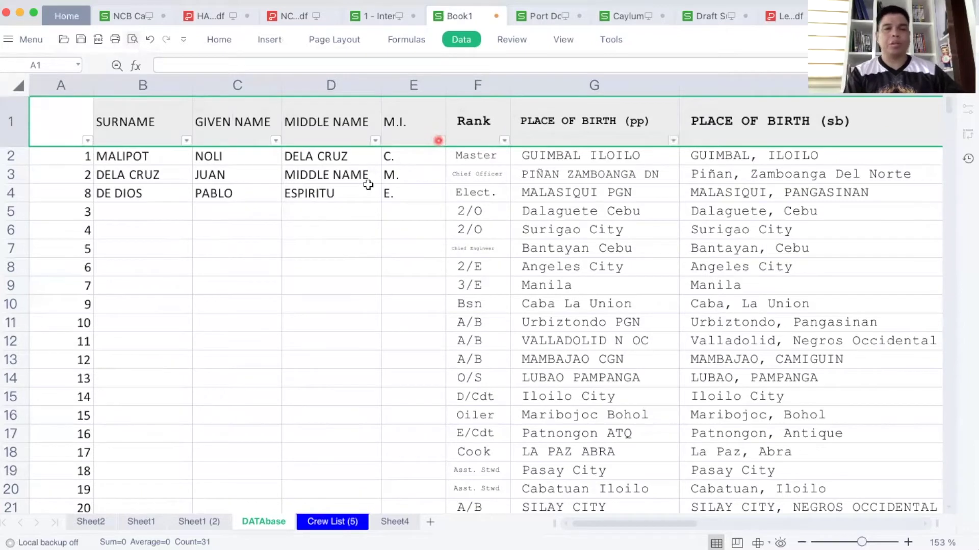
left_click(72, 122)
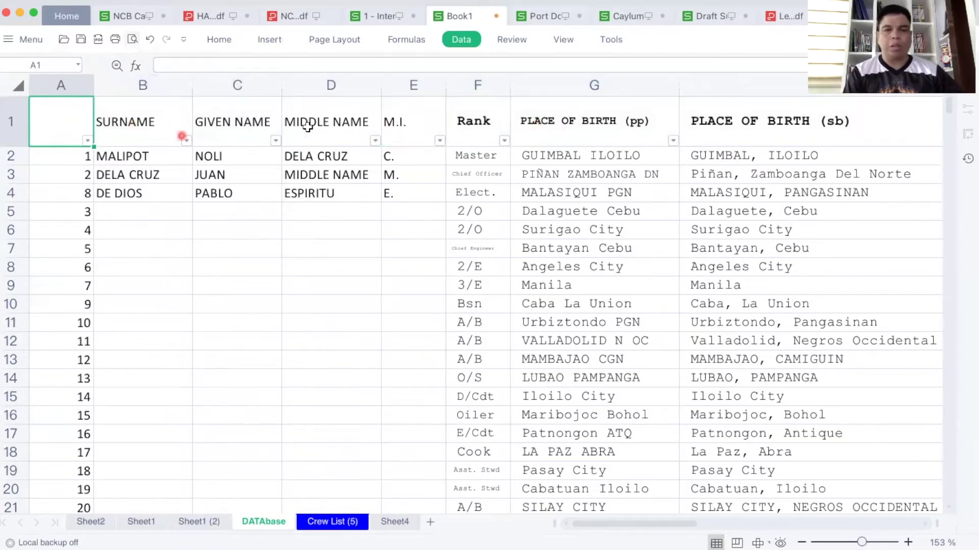
Open the PLACE OF BIRTH (pp) filter list and uncheck (Select all)
left_click(575, 120)
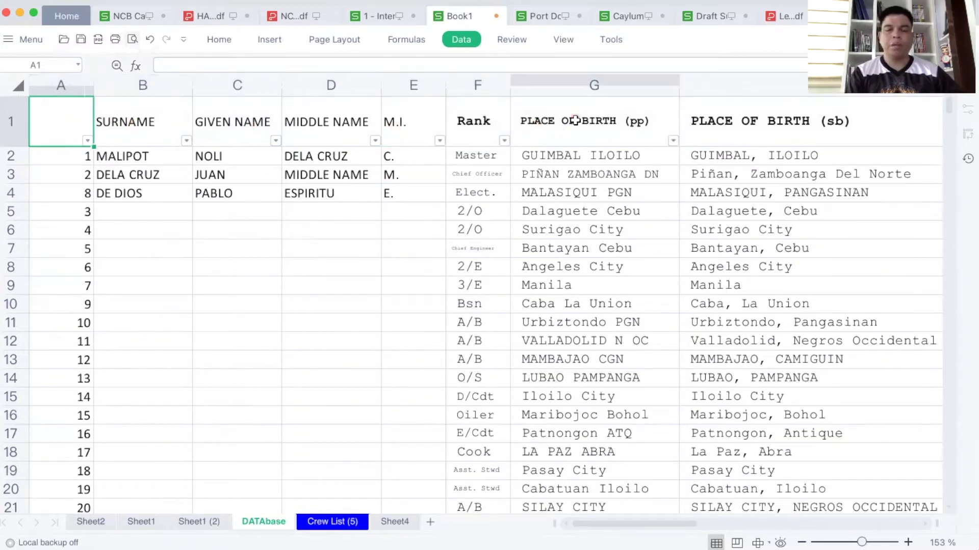
left_click(673, 141)
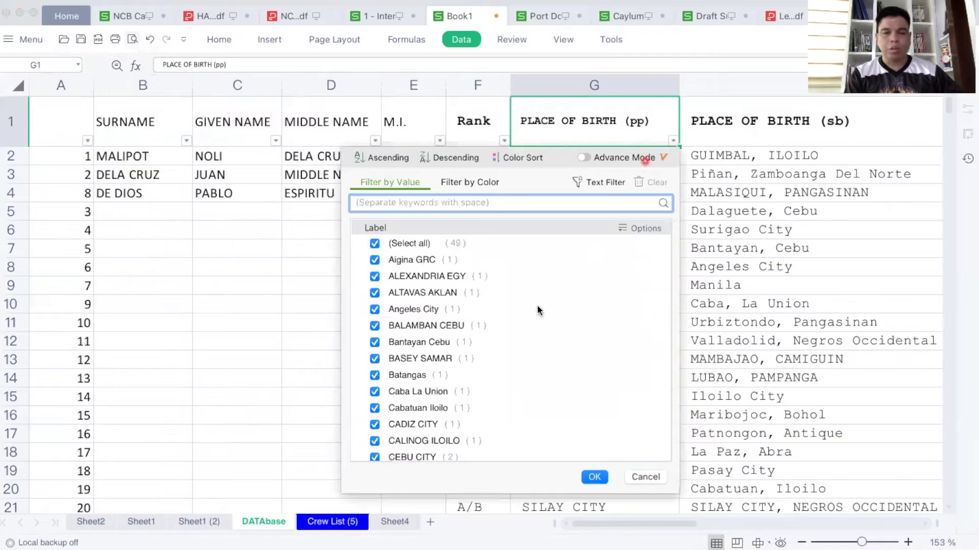
scroll(532, 366, "down", 1)
scroll(533, 366, "up", 1)
scroll(533, 366, "down", 2)
scroll(531, 366, "down", 2)
scroll(532, 366, "up", 5)
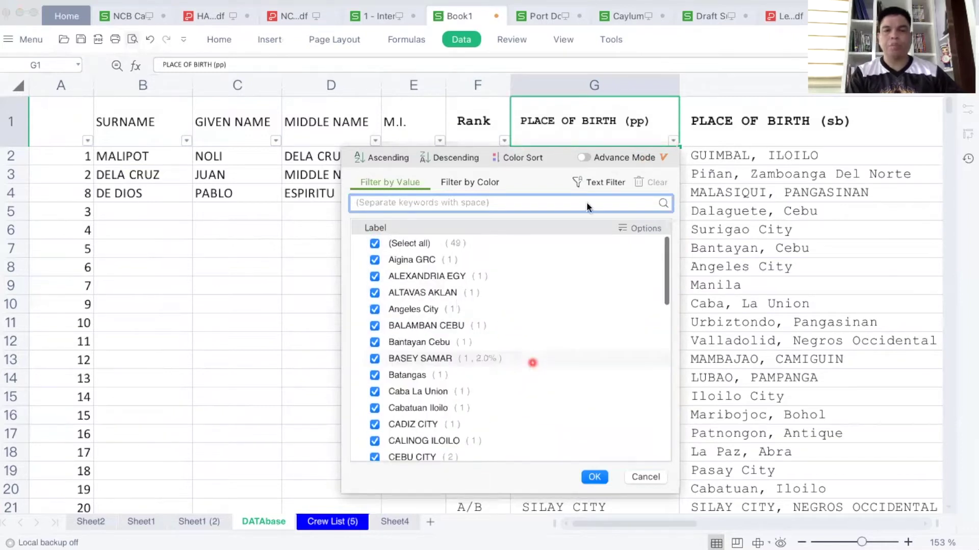
left_click(594, 120)
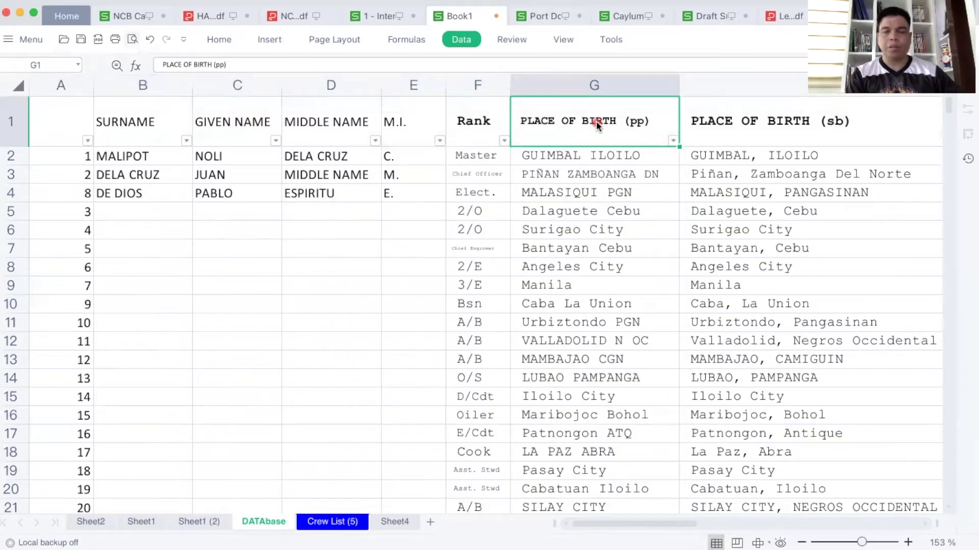
left_click(673, 140)
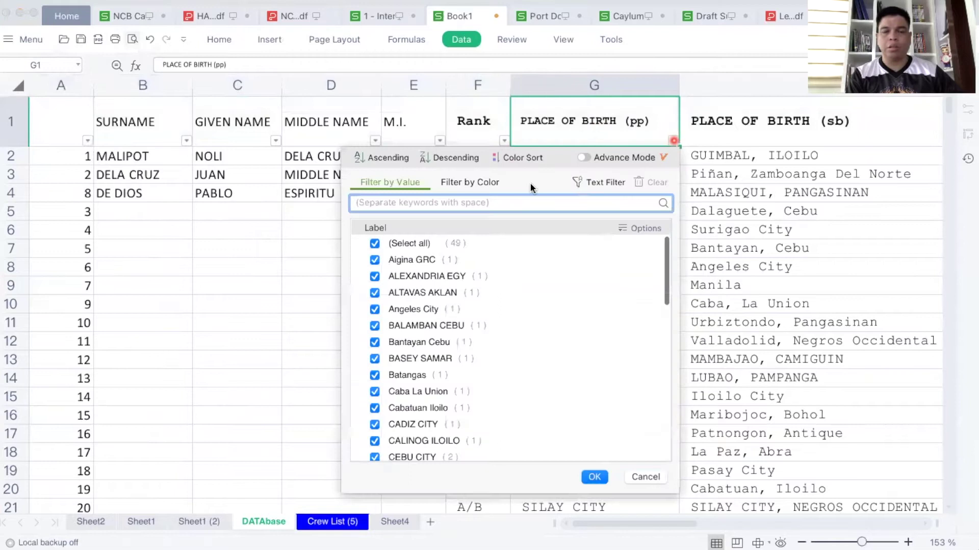
left_click(388, 240)
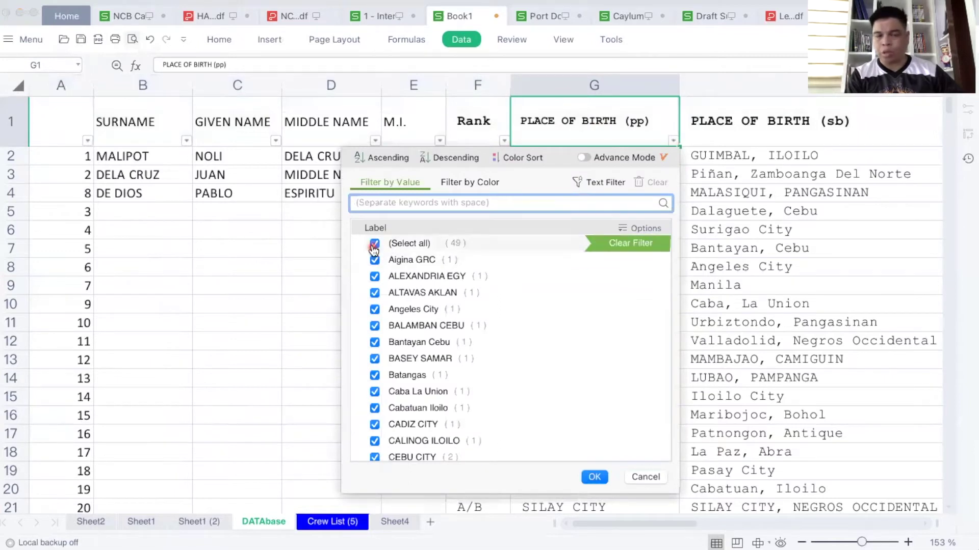
left_click(374, 244)
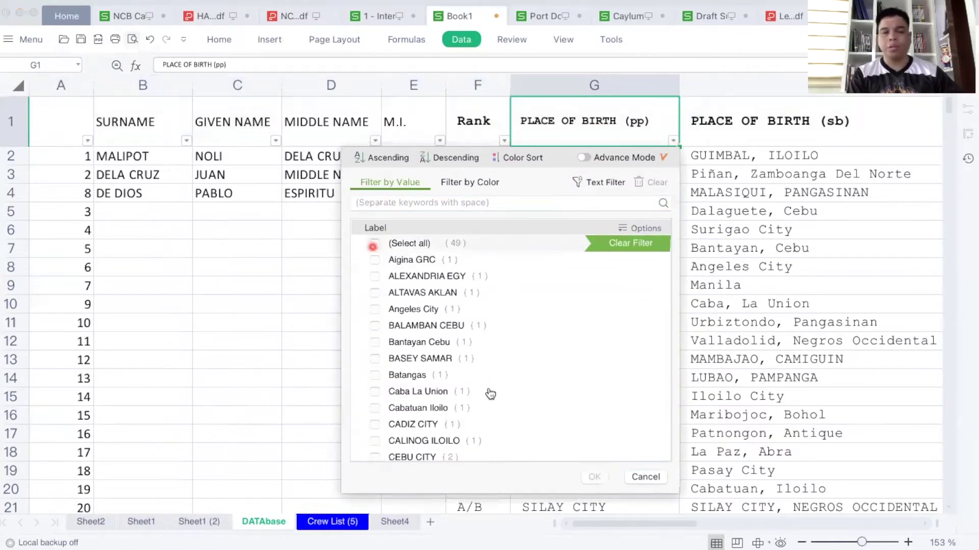
Tick MALASIQUI PGN and TURKEY and apply, leaving 6 of 49 records
scroll(482, 385, "down", 5)
scroll(491, 394, "down", 3)
scroll(490, 394, "down", 2)
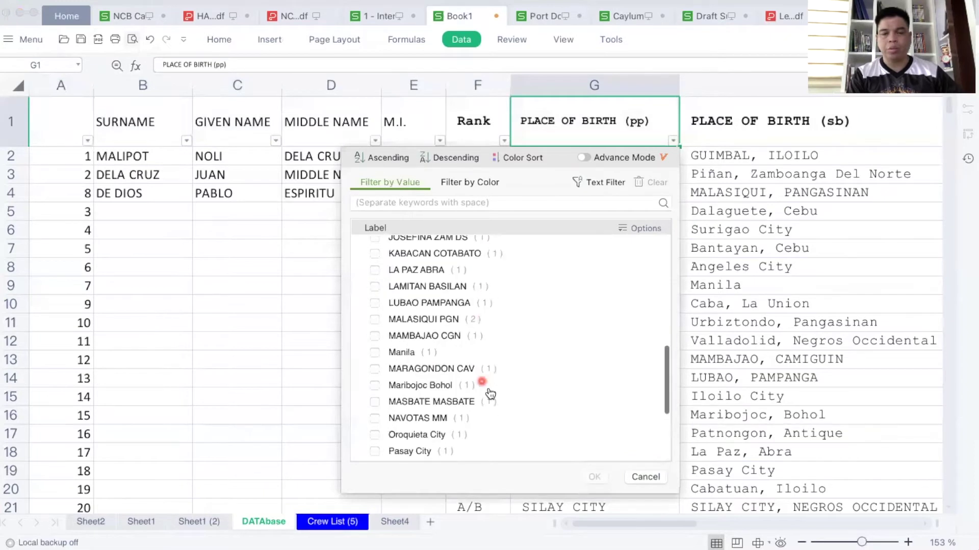
left_click(376, 320)
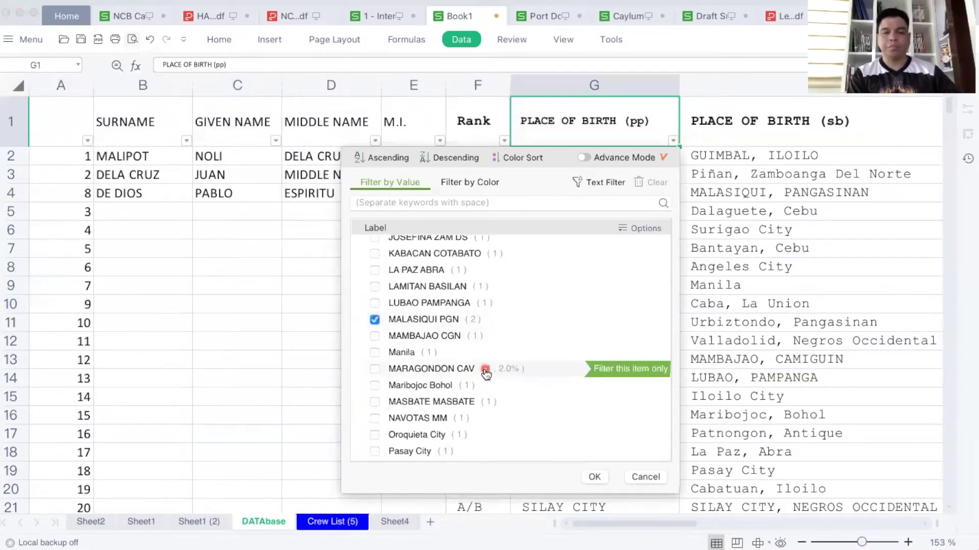
scroll(485, 374, "down", 5)
left_click(383, 421)
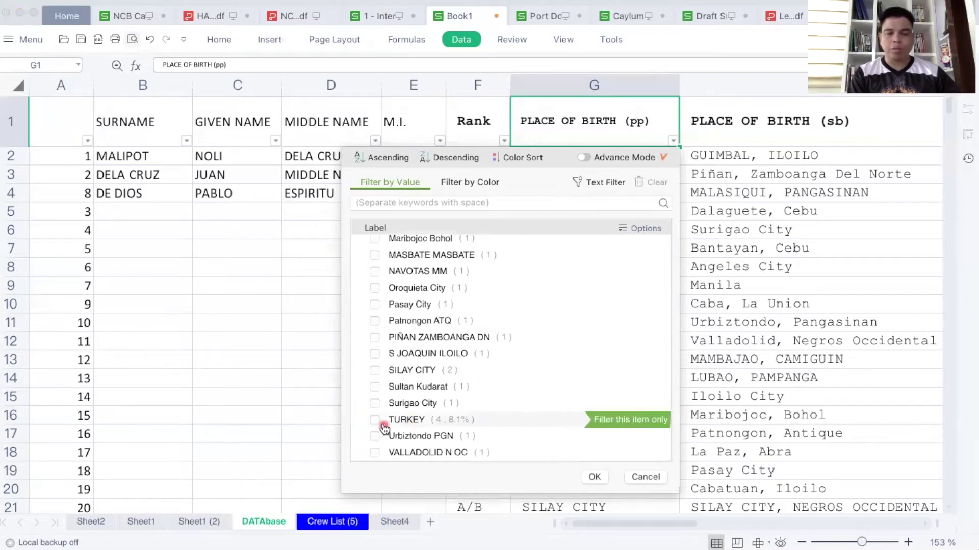
scroll(481, 403, "up", 2)
scroll(481, 403, "down", 2)
left_click(375, 420)
mouse_move(490, 386)
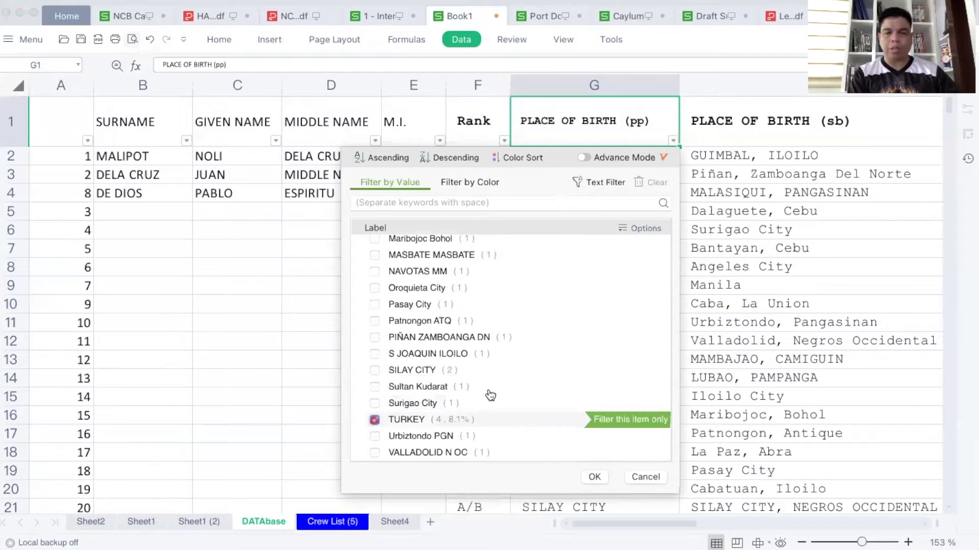
scroll(546, 396, "up", 10)
scroll(553, 403, "up", 1)
left_click(589, 476)
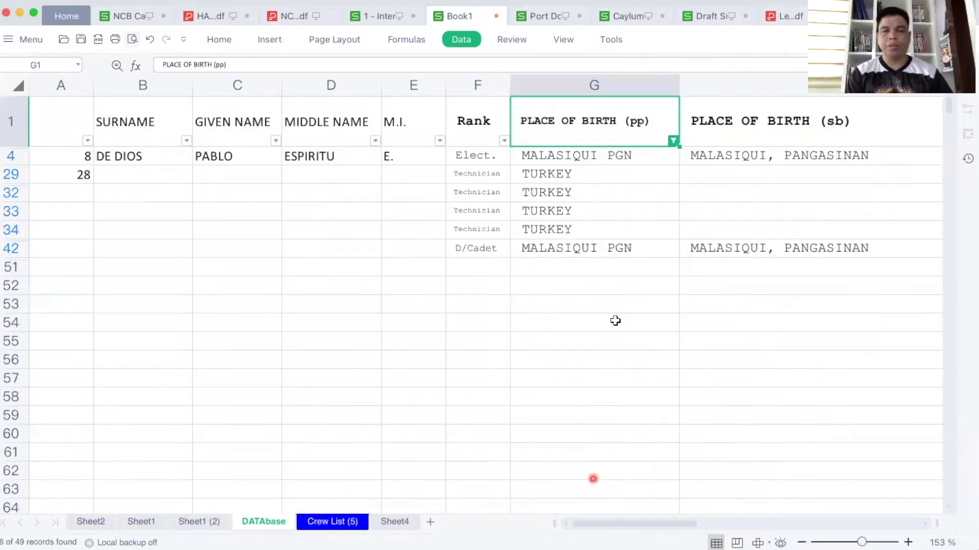
left_click(580, 247)
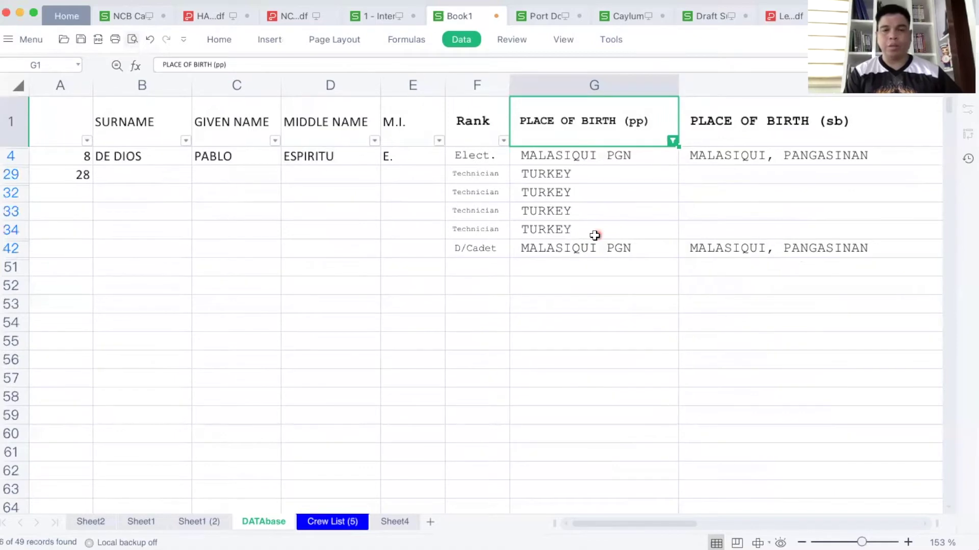
scroll(594, 235, "right", 4)
scroll(595, 235, "left", 4)
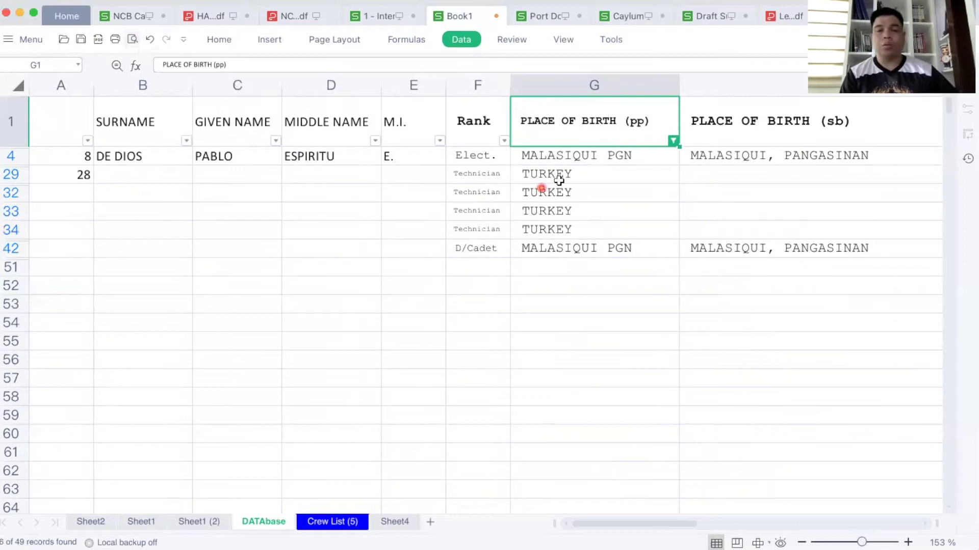
left_click_drag(558, 180, 562, 230)
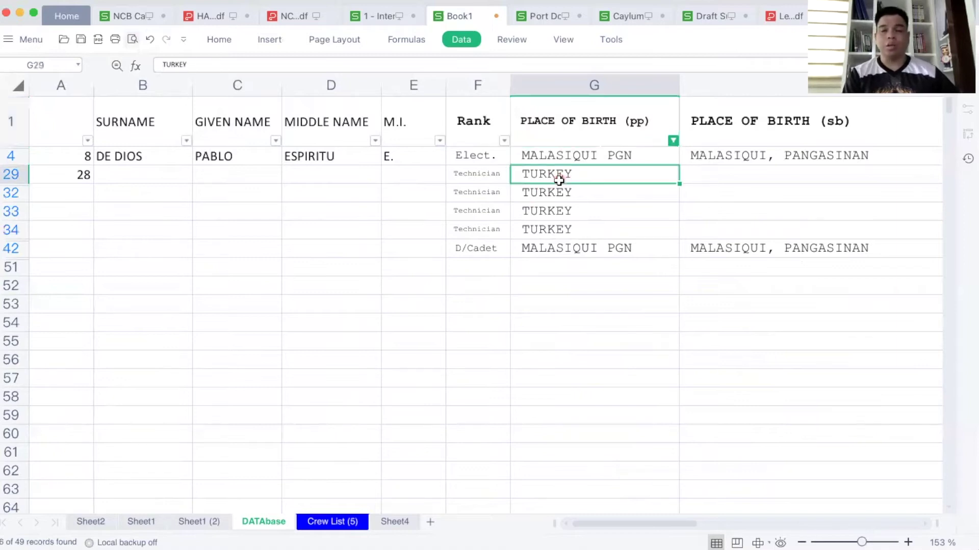
left_click(554, 250)
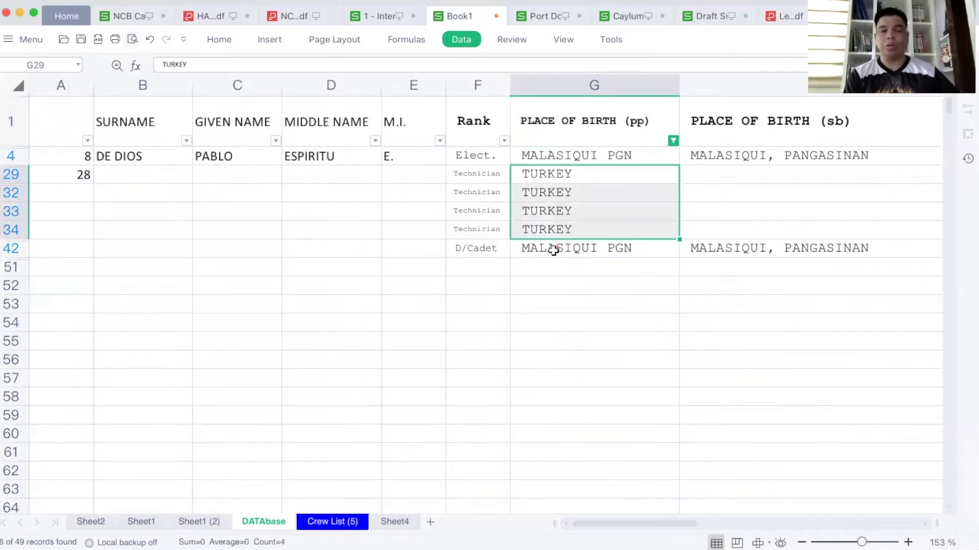
left_click(554, 155)
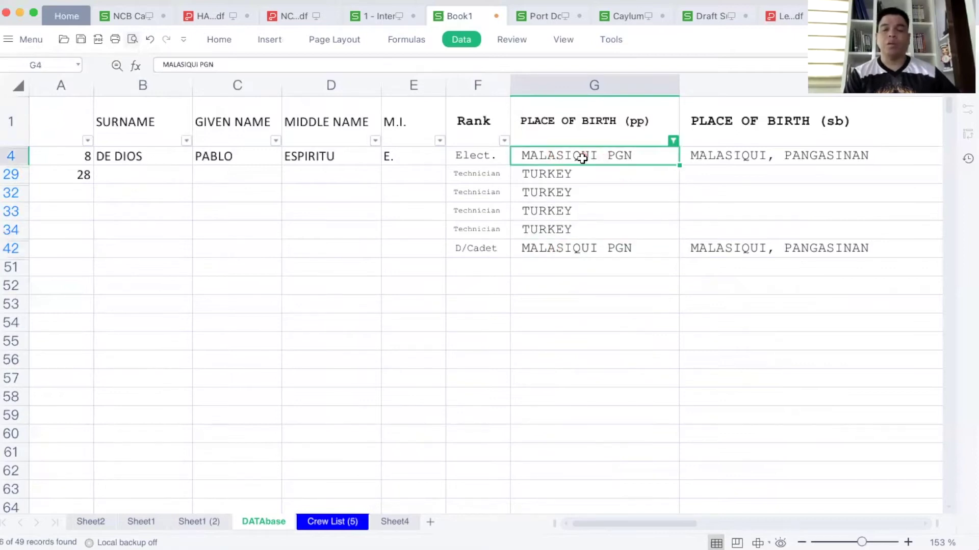
Sort the filtered crew rows ascending by PLACE OF BIRTH (pp)
left_click(672, 140)
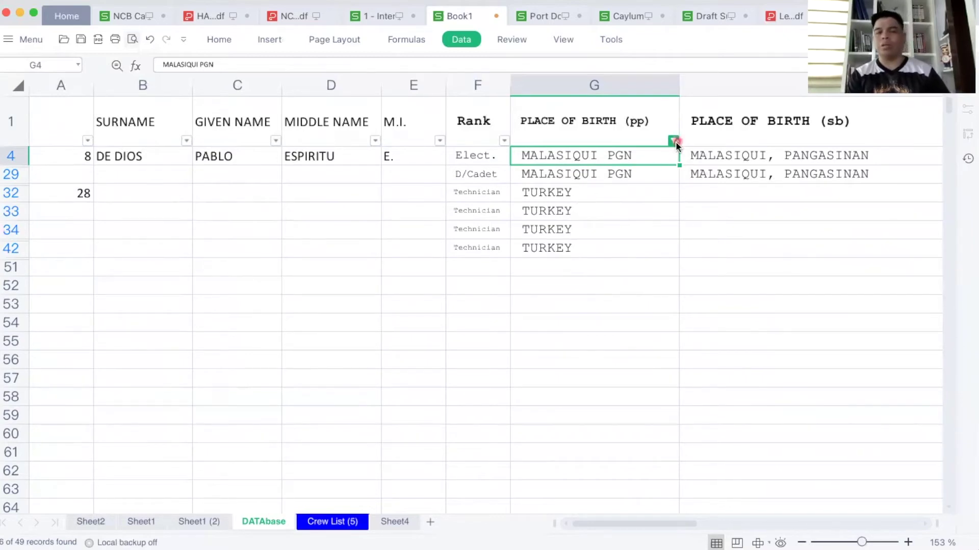
left_click(452, 41)
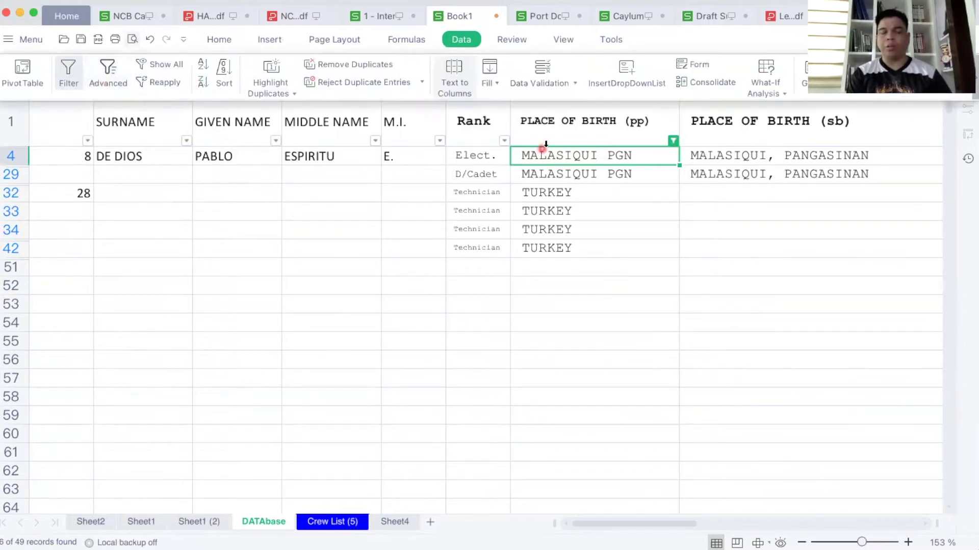
left_click(569, 144)
View the Filter by Color options for PLACE OF BIRTH (pp), then close the filter list
left_click(582, 141)
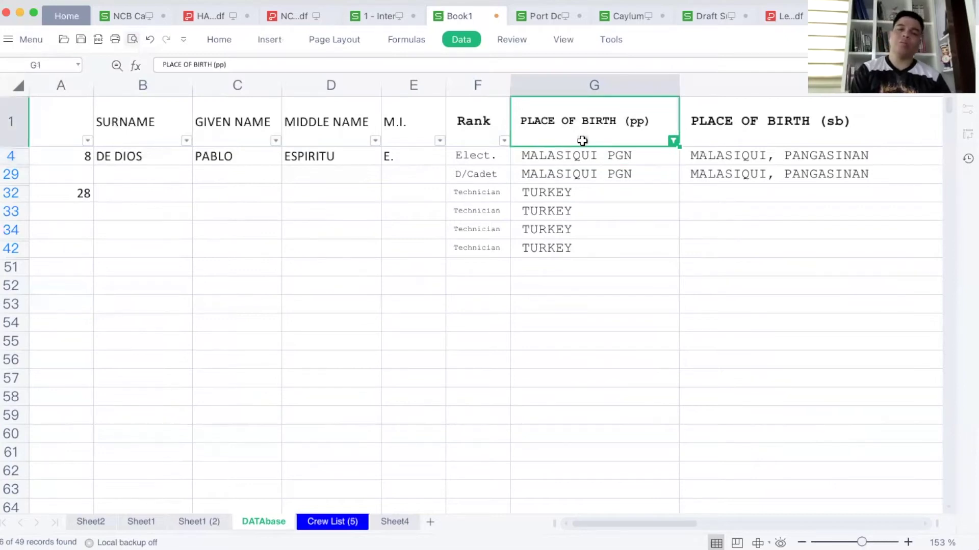
left_click(673, 139)
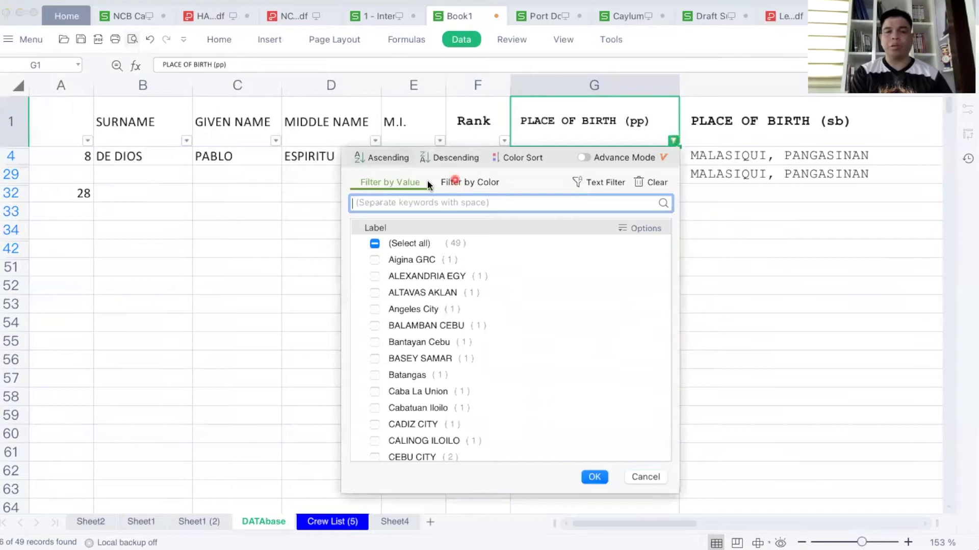
left_click(443, 182)
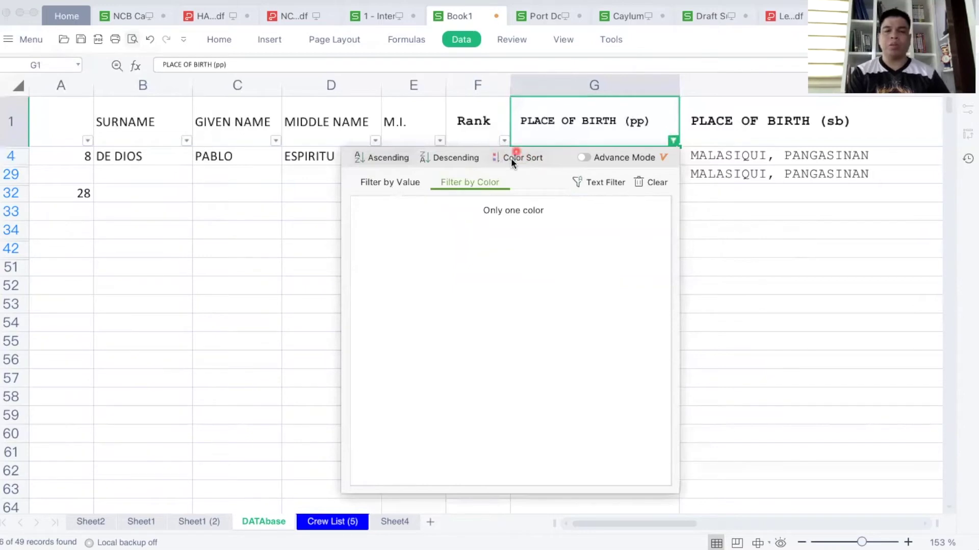
left_click(671, 139)
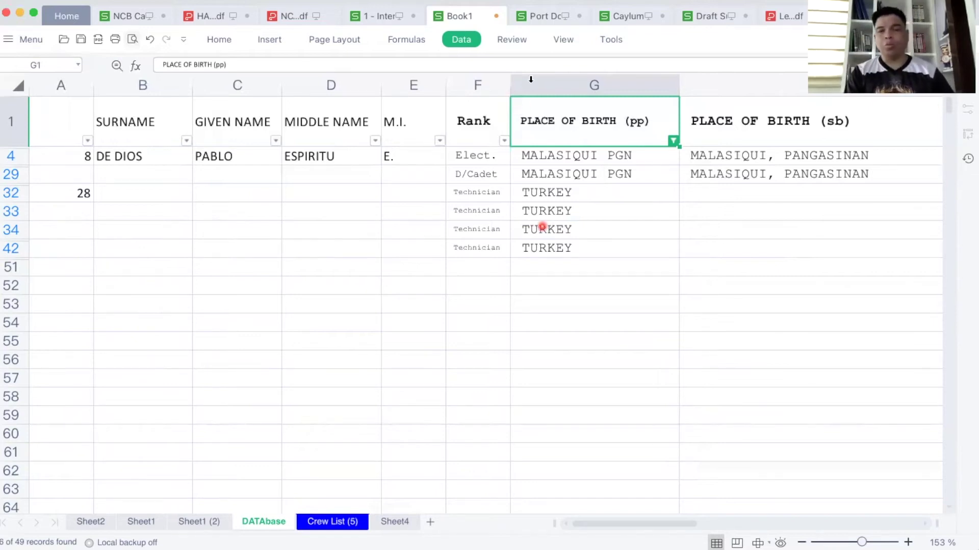
Switch to the Port Docs workbook and open the DATA BASE (crew) Crew Mate sheet
left_click(554, 21)
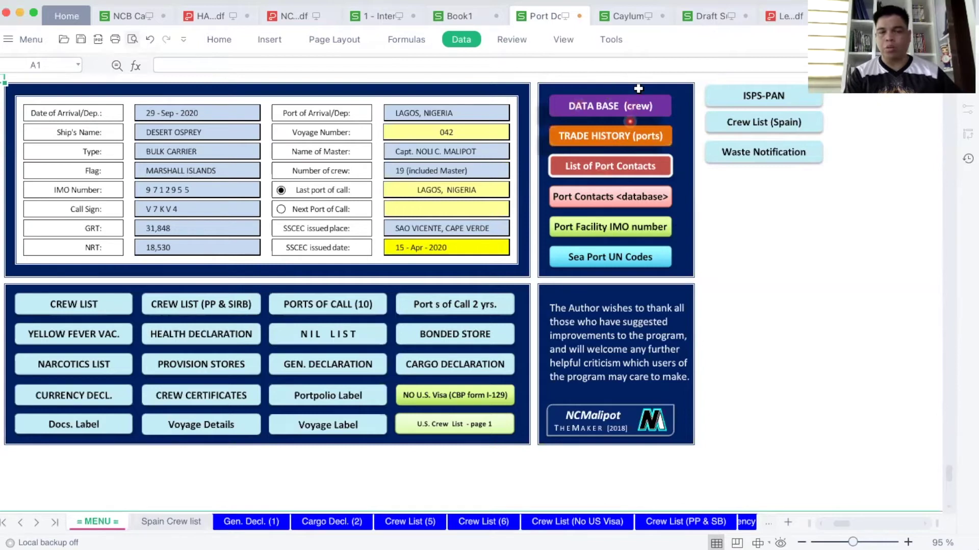
left_click(599, 106)
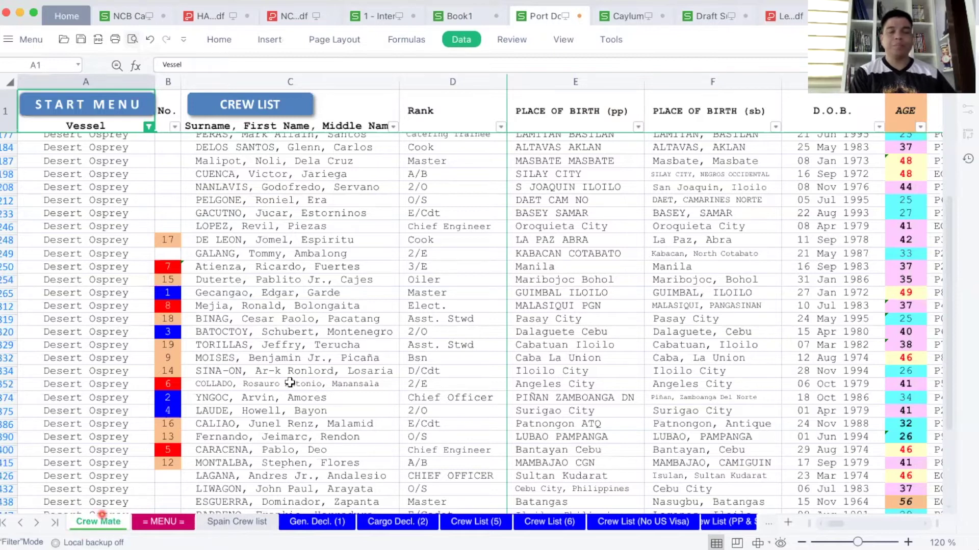
Tick (Select all) in the Vessel filter so crew from every vessel are listed
scroll(289, 382, "up", 3)
scroll(290, 383, "up", 2)
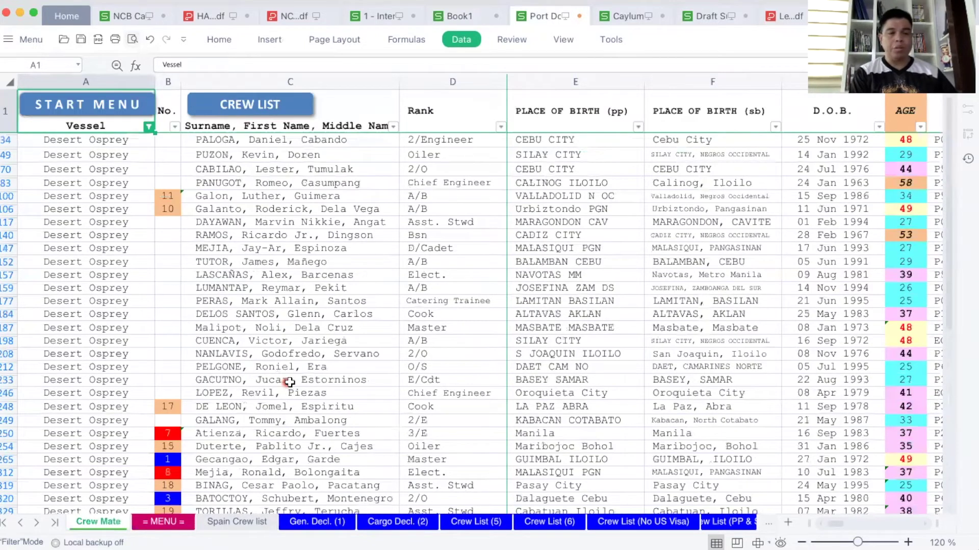
scroll(289, 382, "down", 10)
scroll(289, 383, "down", 10)
scroll(290, 383, "up", 3)
scroll(289, 383, "up", 3)
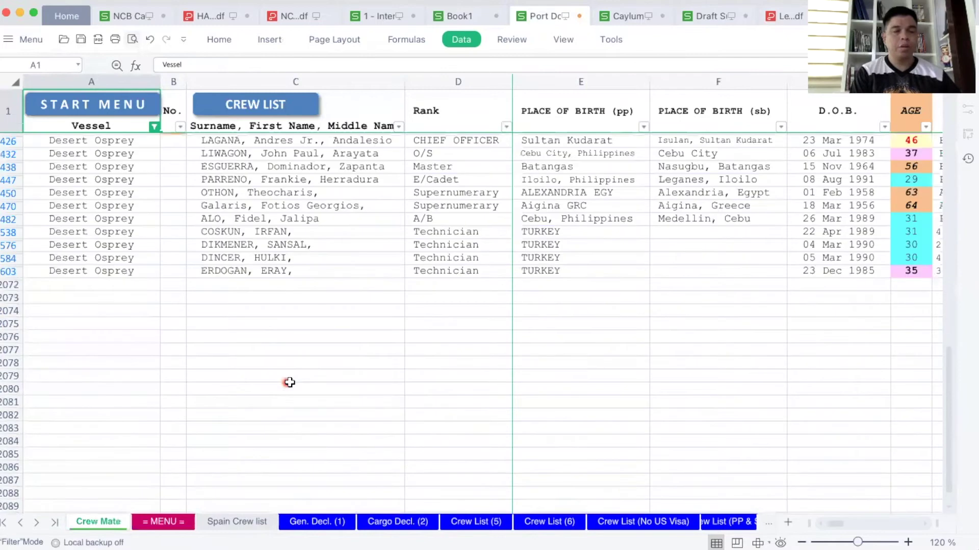
scroll(289, 382, "up", 10)
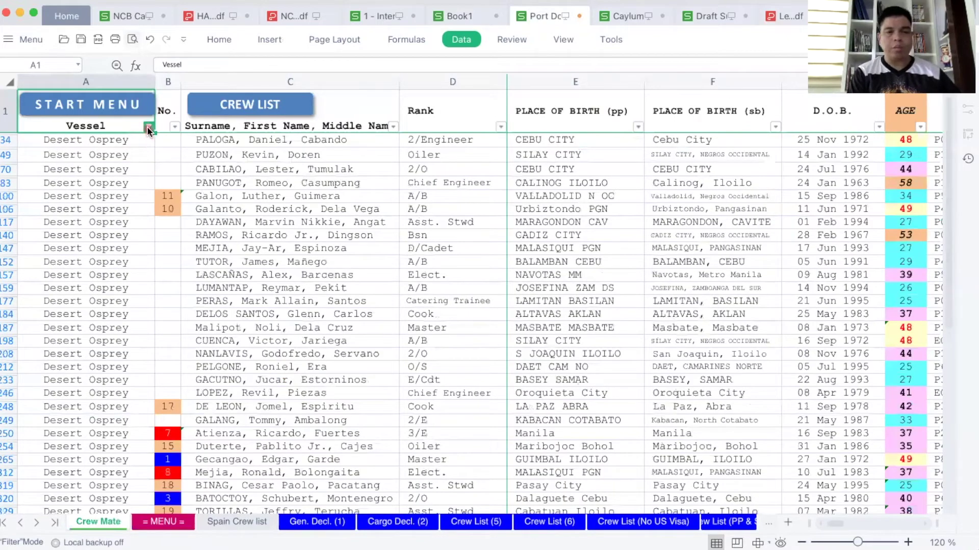
left_click(148, 128)
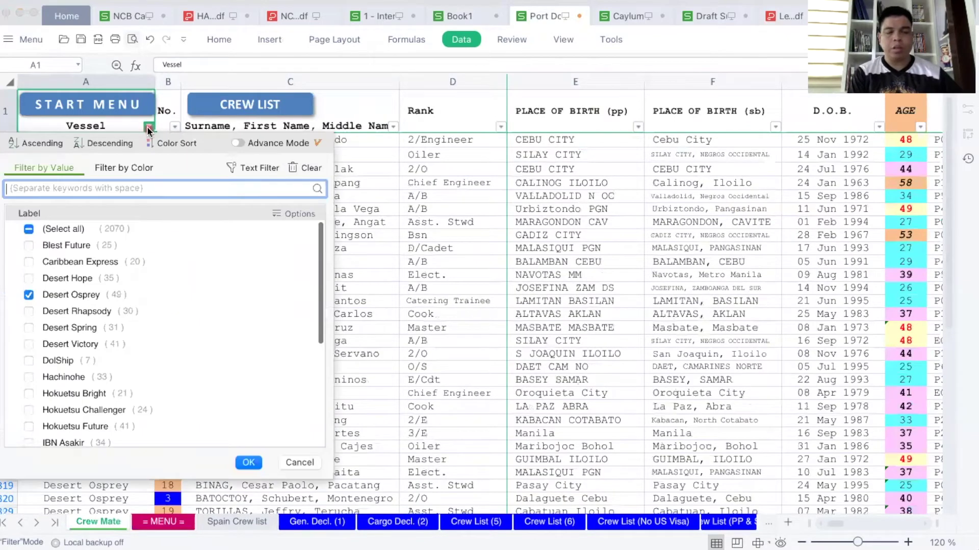
left_click(28, 230)
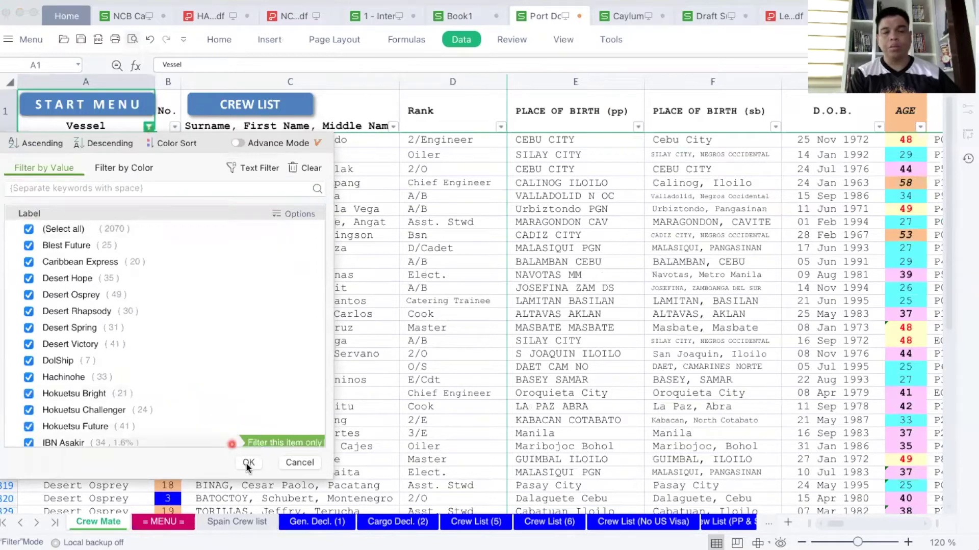
left_click(249, 463)
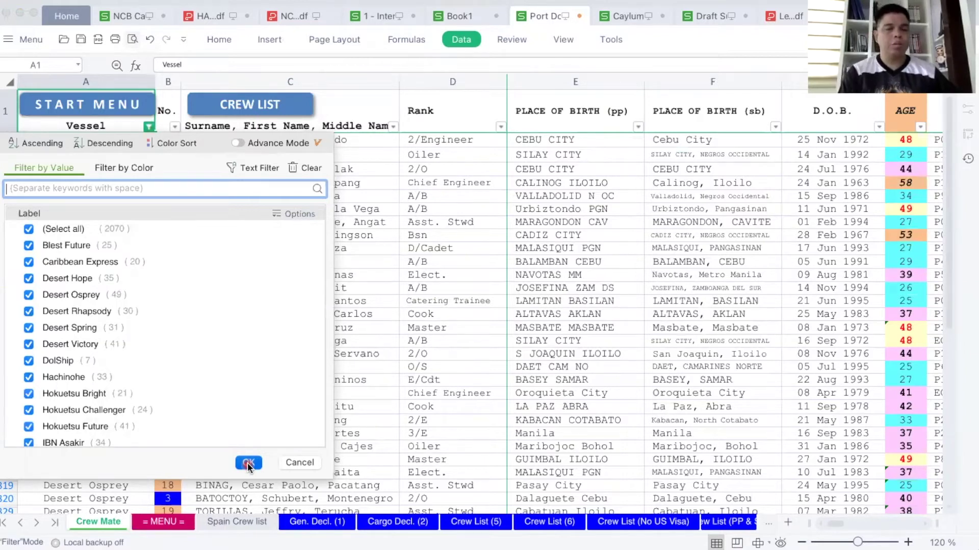
left_click(249, 463)
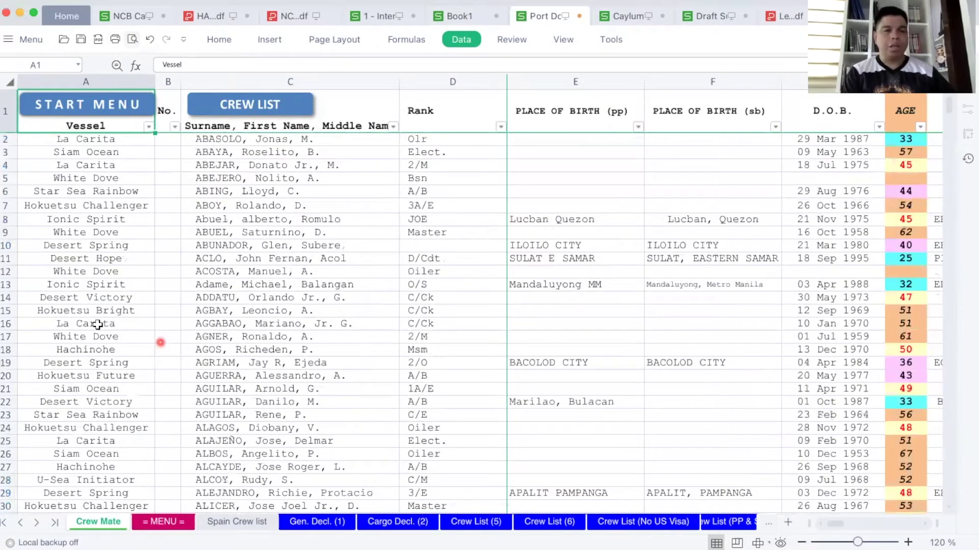
Browse the unfiltered Crew Mate list, select B2, and jump to the Crew List (5) form
scroll(97, 325, "down", 8)
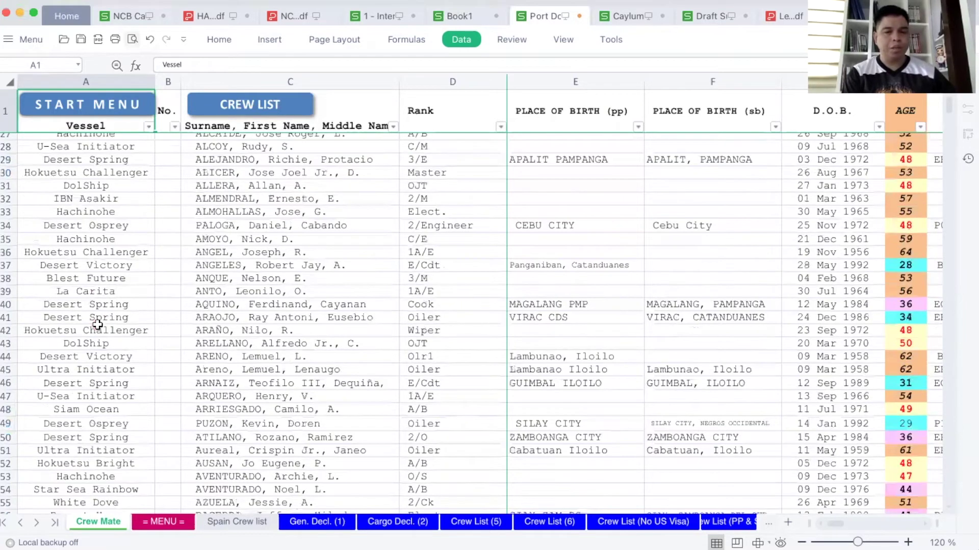
scroll(97, 325, "down", 17)
scroll(98, 325, "down", 17)
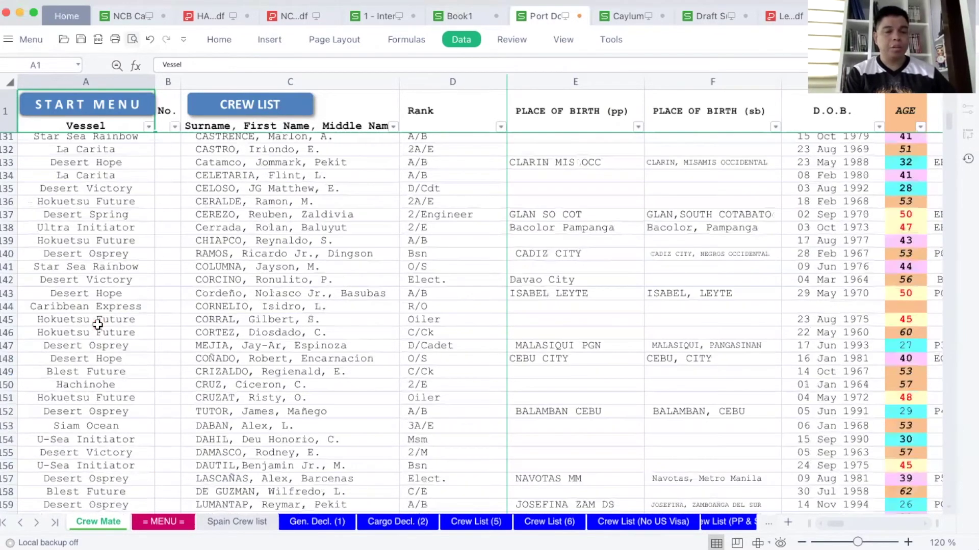
scroll(97, 325, "down", 20)
scroll(97, 325, "down", 20)
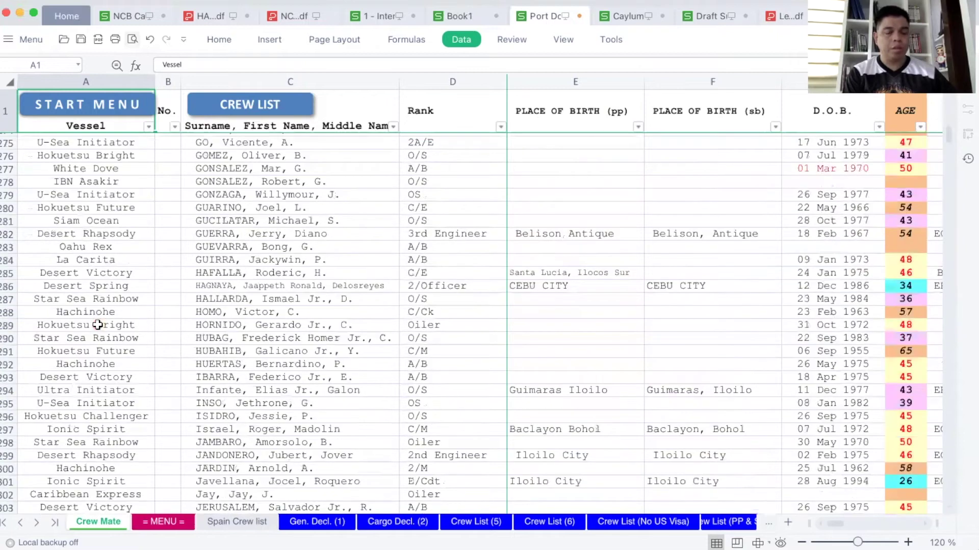
scroll(98, 325, "down", 20)
scroll(97, 325, "down", 16)
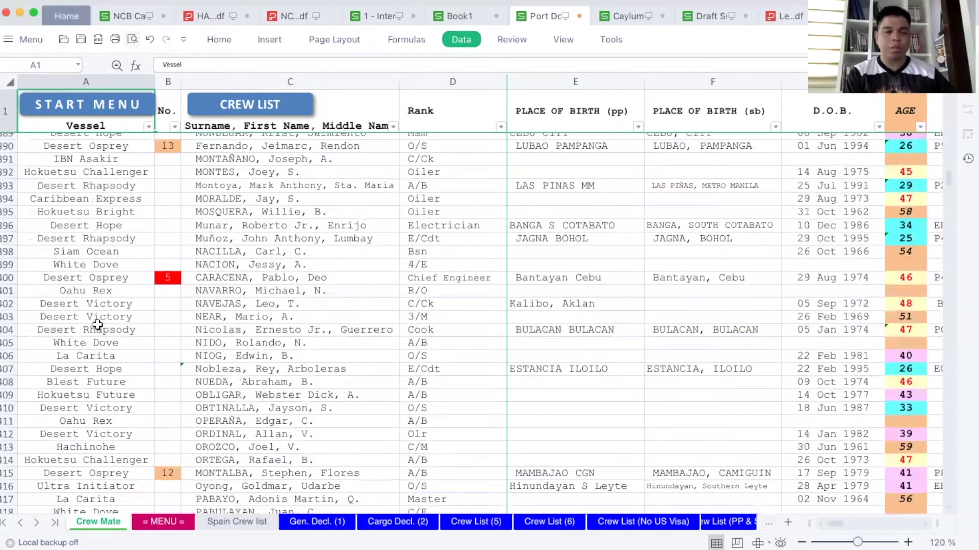
scroll(98, 325, "down", 19)
scroll(97, 325, "down", 20)
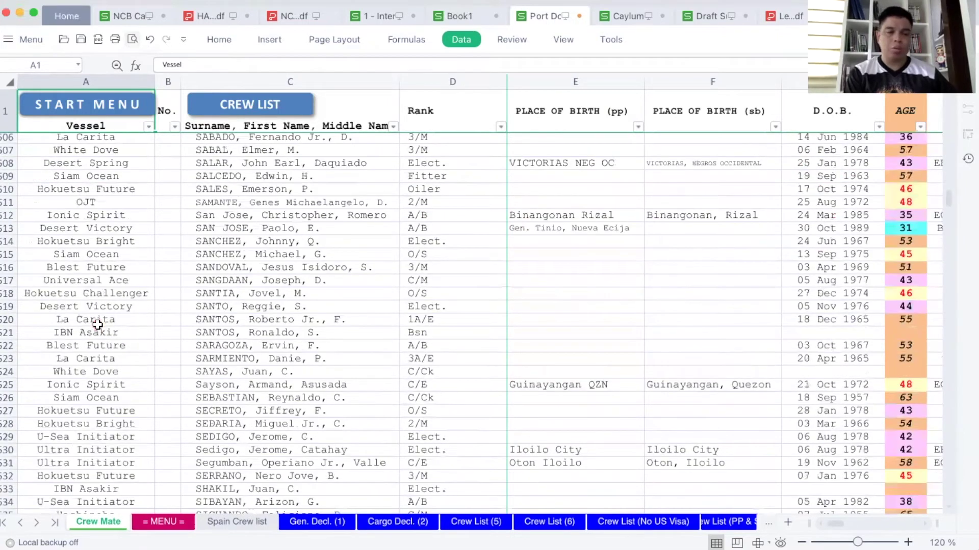
scroll(97, 325, "down", 20)
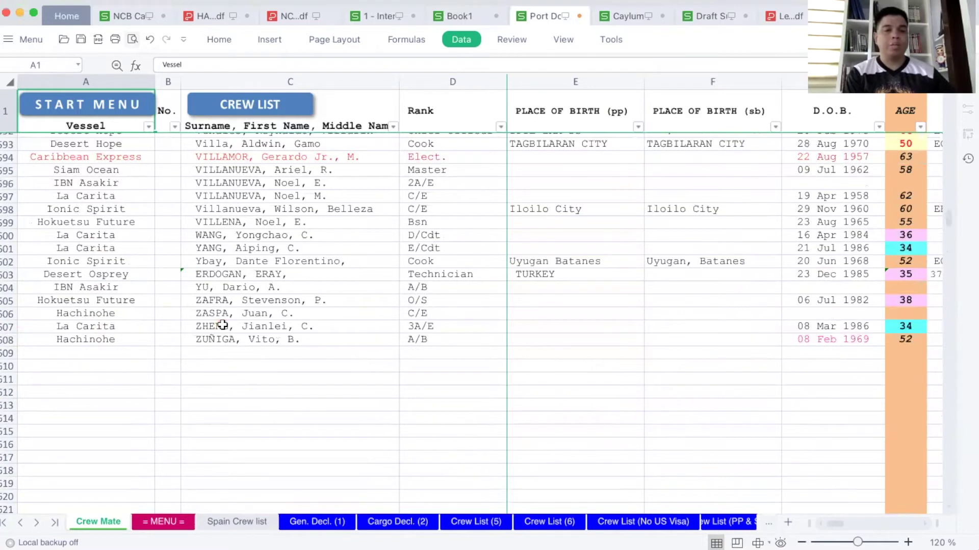
scroll(223, 325, "up", 20)
scroll(223, 325, "up", 20)
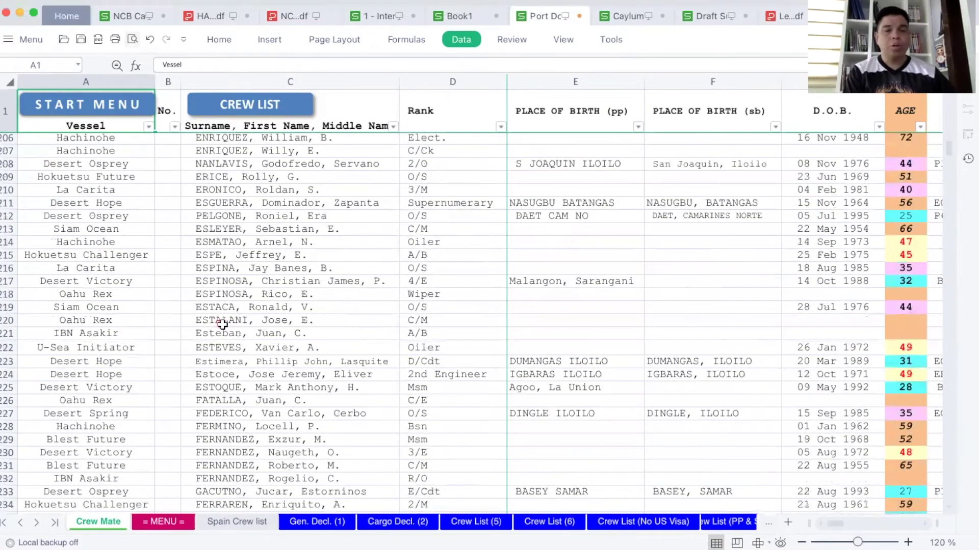
scroll(222, 325, "up", 20)
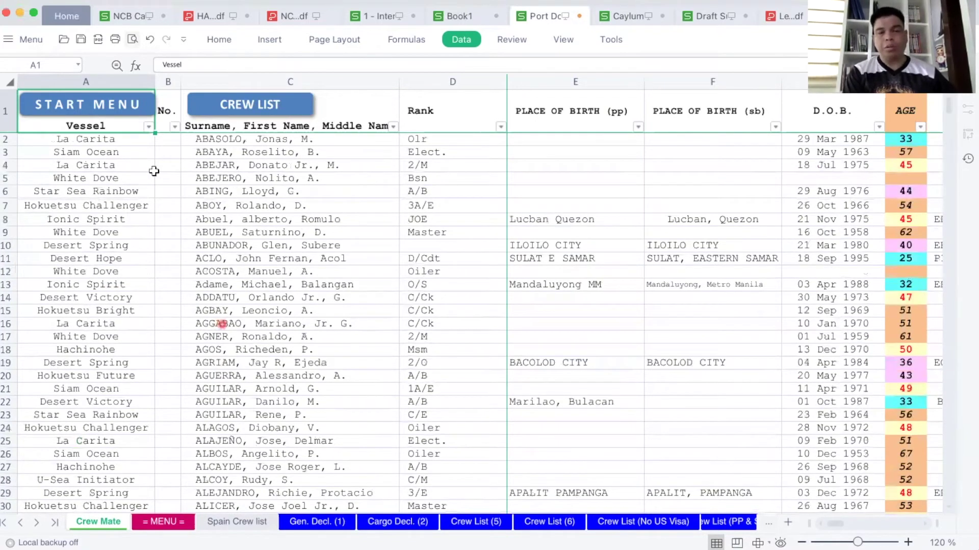
left_click(173, 144)
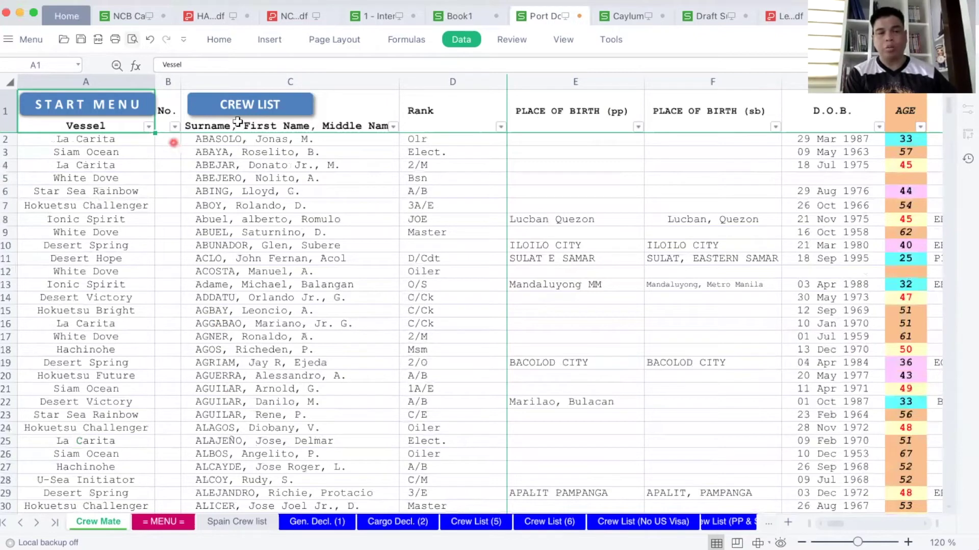
left_click(246, 115)
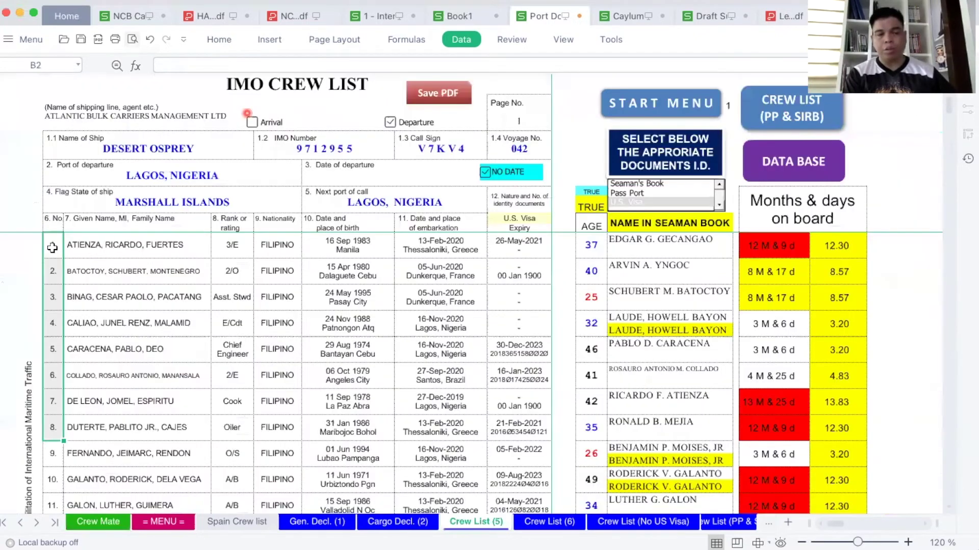
Select crew numbers 1–6 on the form, then return to Crew Mate and select A1
left_click(52, 247)
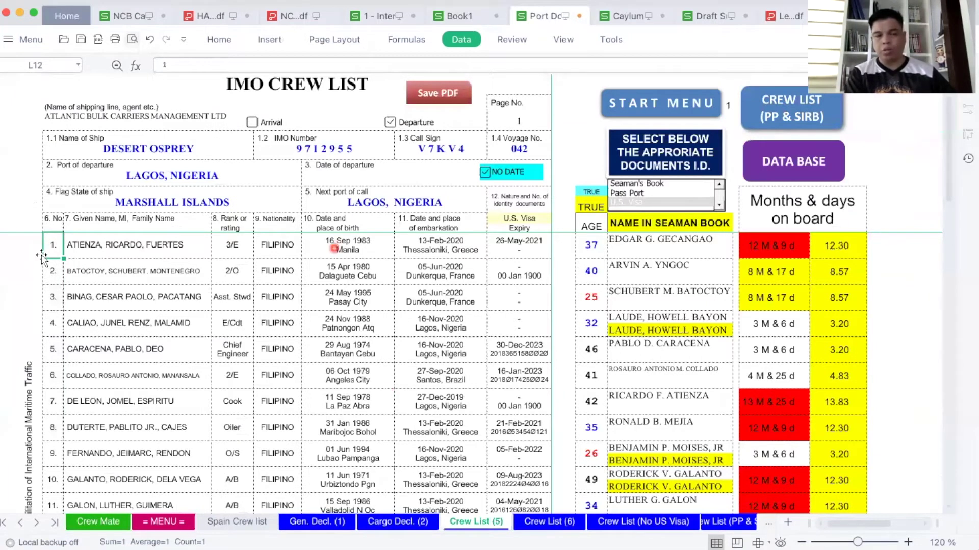
left_click(44, 247)
left_click(53, 367, "shift")
left_click(795, 169)
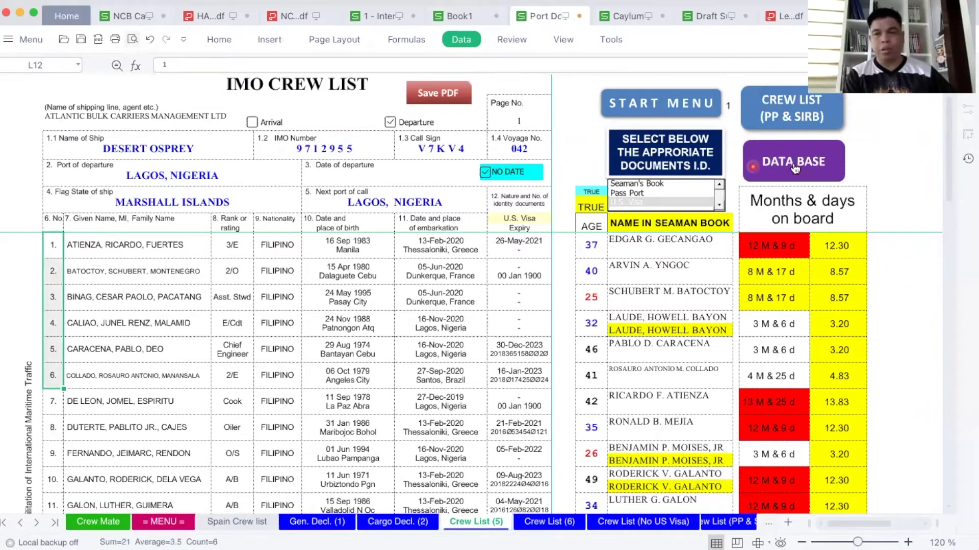
left_click(794, 167)
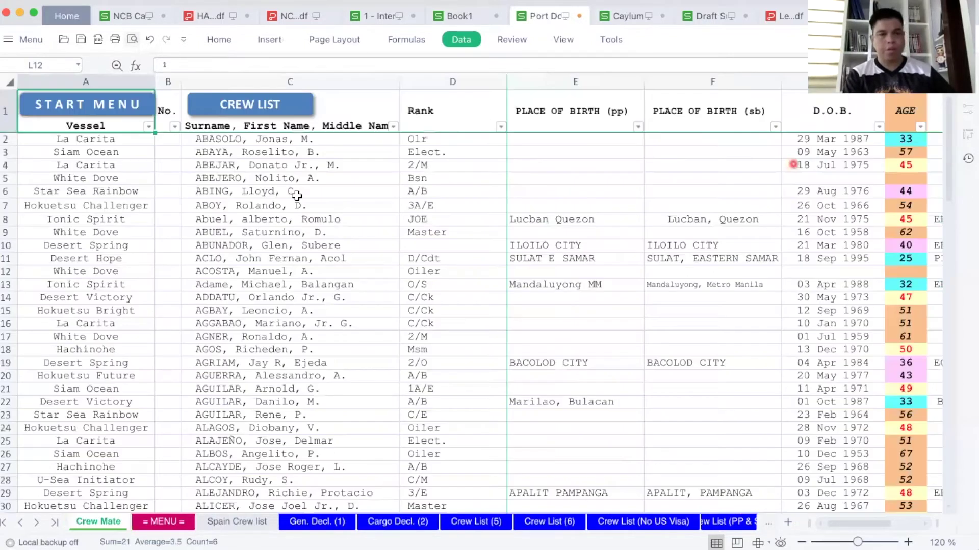
left_click(218, 141)
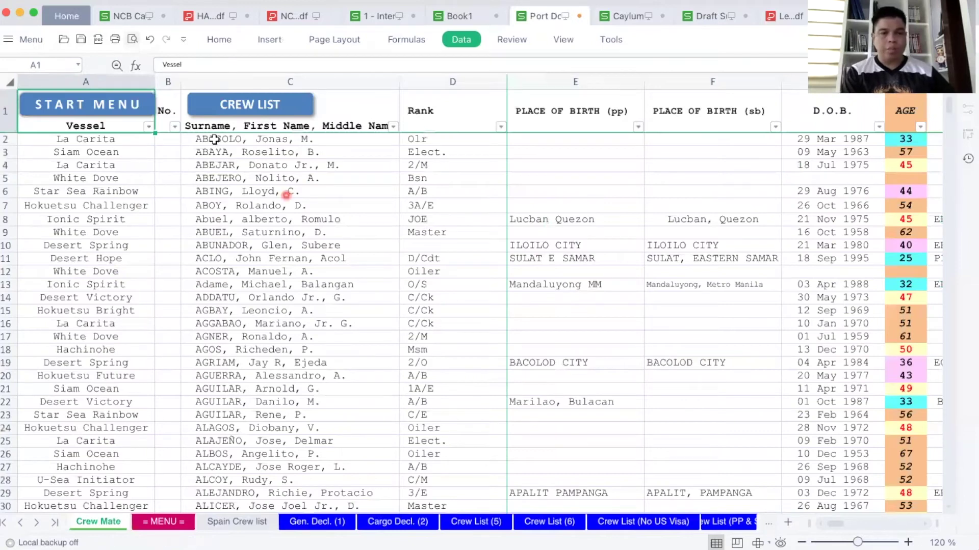
Scroll down through the all-vessel Crew Mate rows and back to the top
left_click(233, 258)
scroll(243, 323, "down", 1)
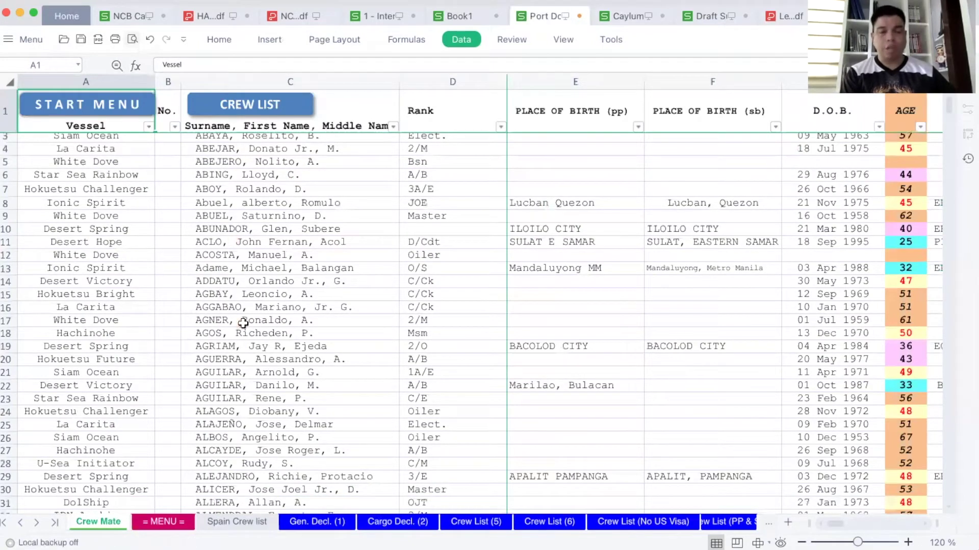
scroll(244, 323, "down", 3)
scroll(243, 324, "down", 3)
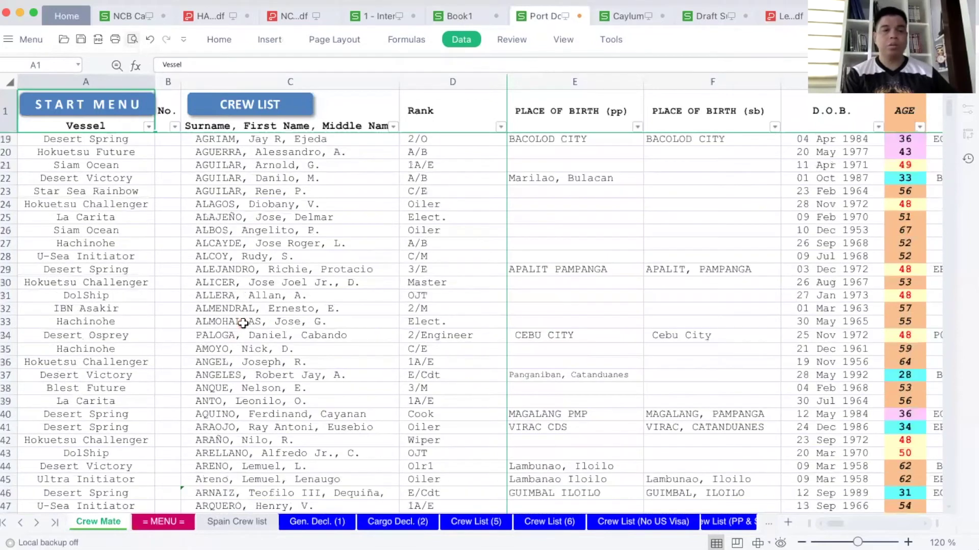
scroll(244, 323, "down", 3)
scroll(243, 324, "down", 3)
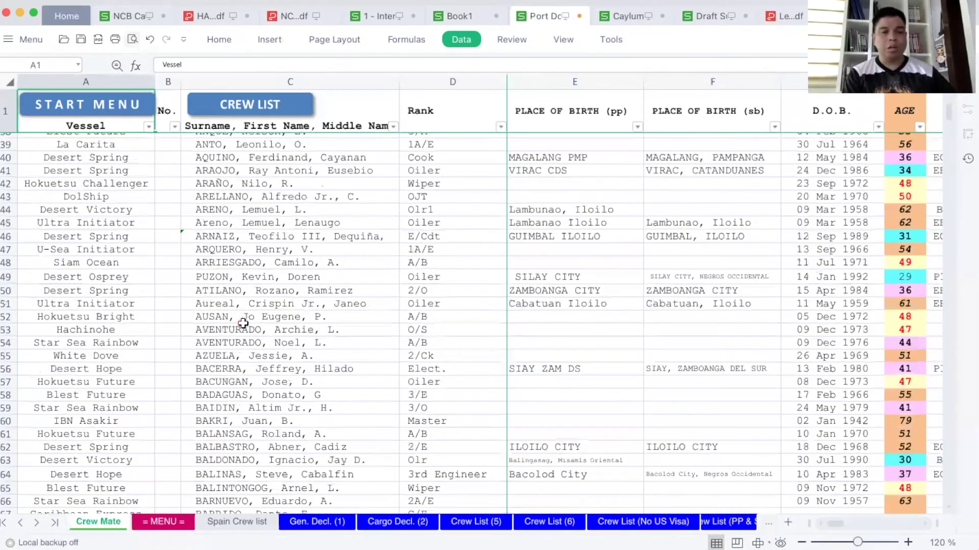
scroll(244, 324, "up", 7)
scroll(243, 324, "up", 6)
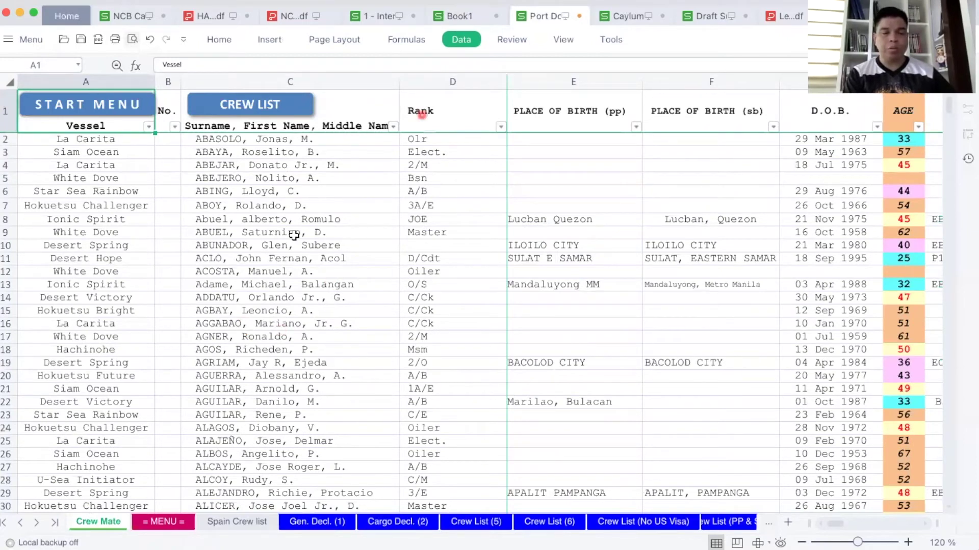
scroll(294, 235, "down", 4)
scroll(294, 235, "down", 15)
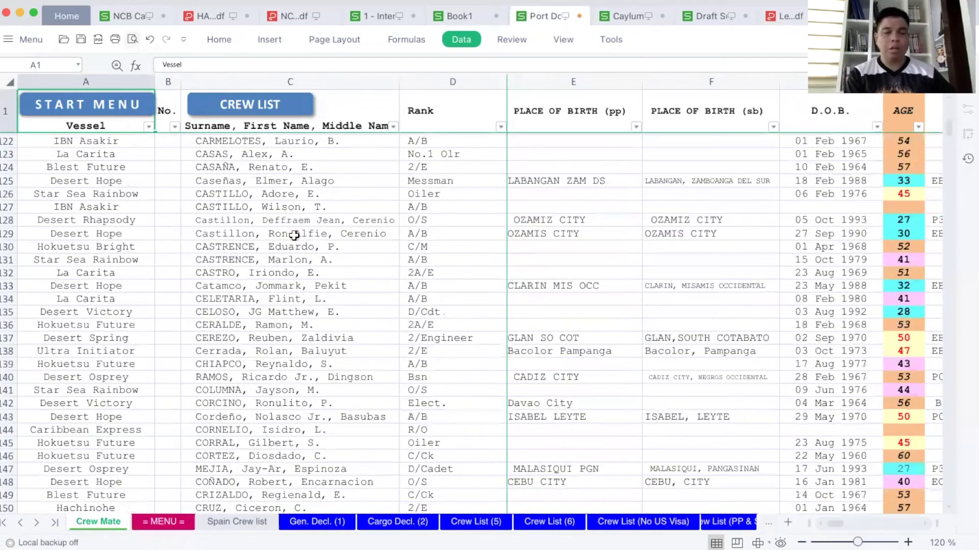
scroll(294, 235, "down", 5)
scroll(295, 235, "up", 20)
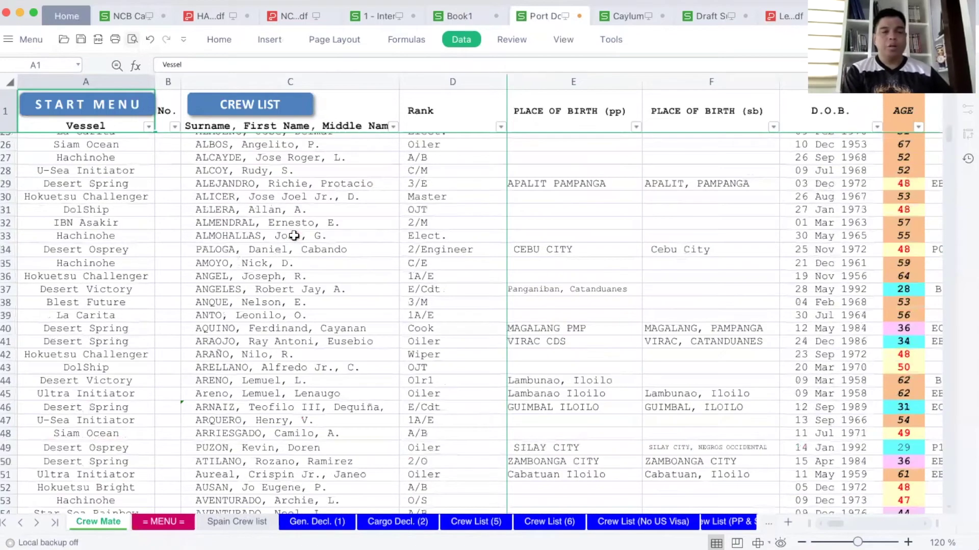
scroll(294, 235, "up", 8)
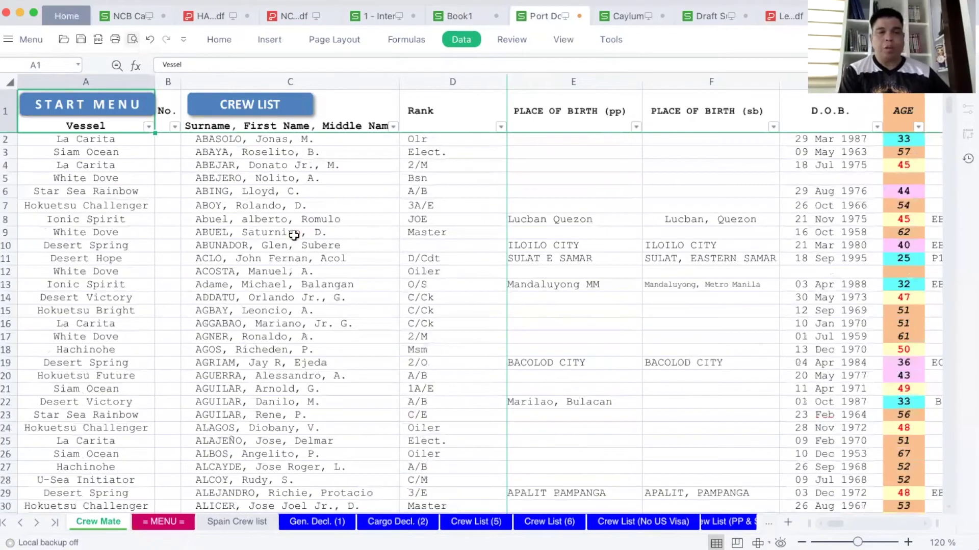
Open and dismiss the Vessel filter list, then select cell A2
left_click(148, 128)
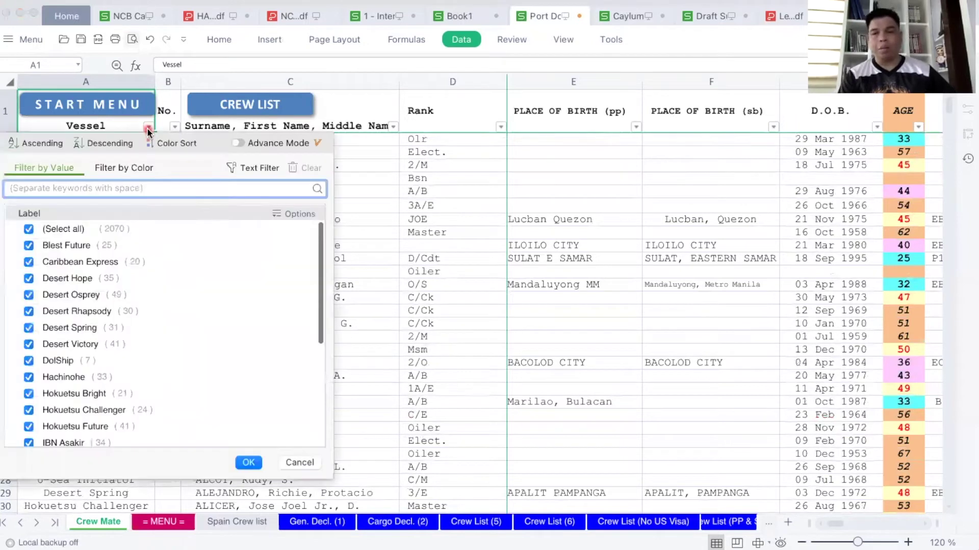
left_click(238, 143)
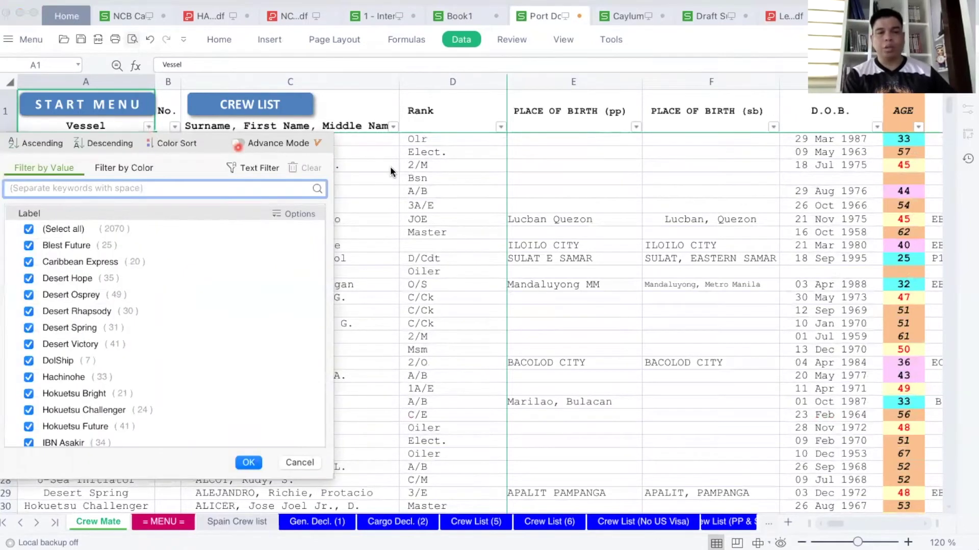
key("Escape")
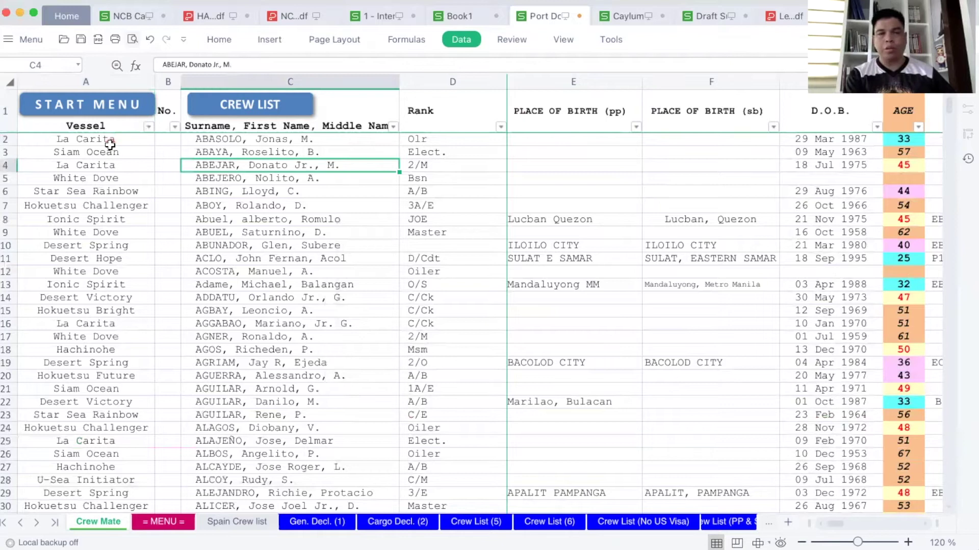
left_click(89, 264)
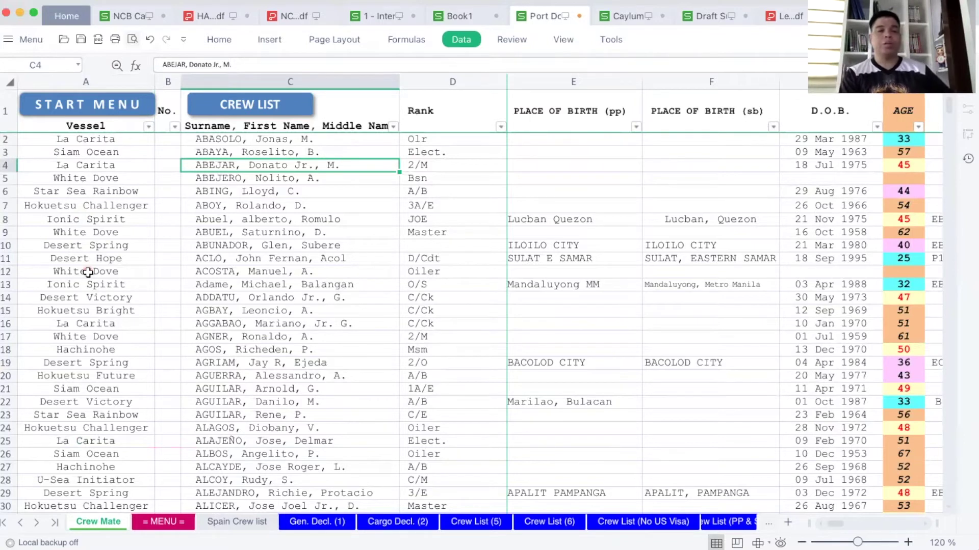
left_click(81, 140)
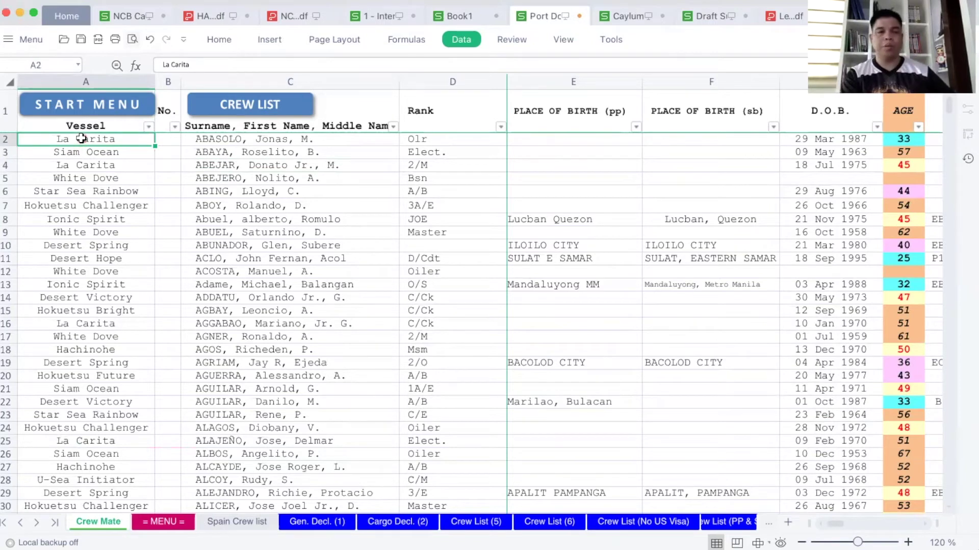
Filter Vessel to Desert Osprey only, showing 49 of 2070 crew records
left_click(146, 127)
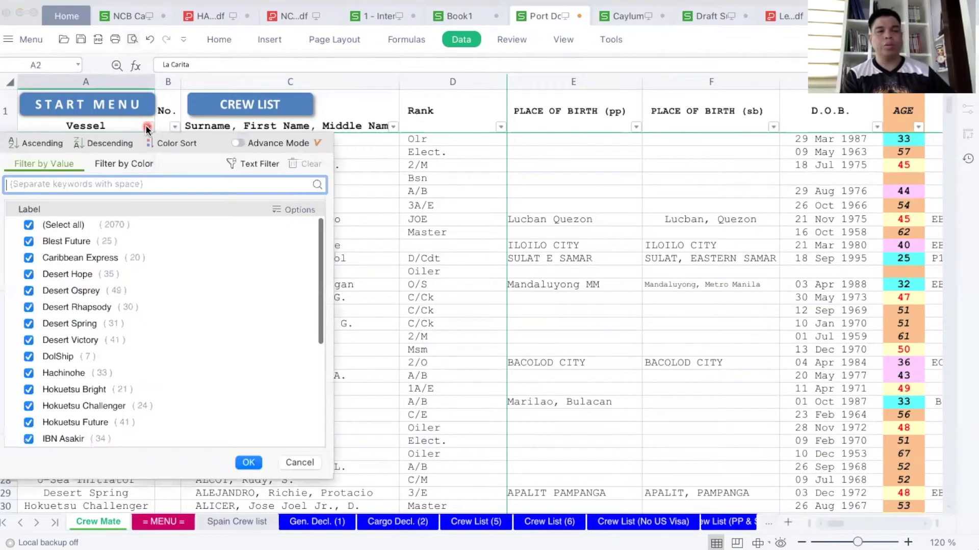
left_click(44, 226)
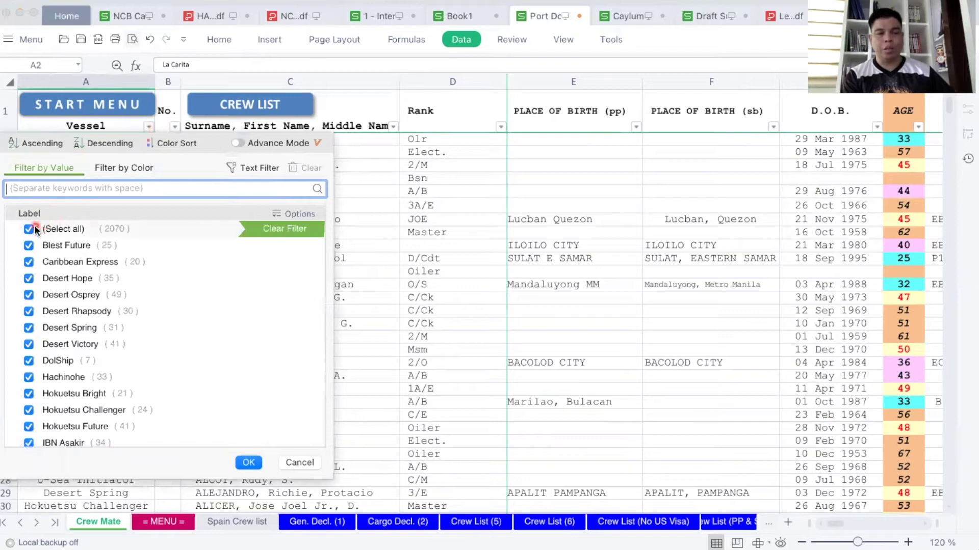
left_click(27, 229)
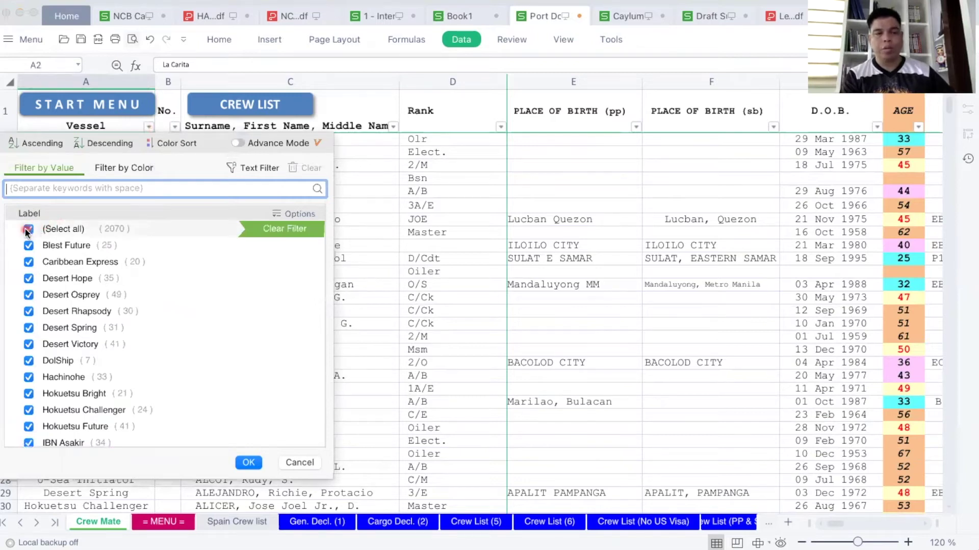
left_click(29, 311)
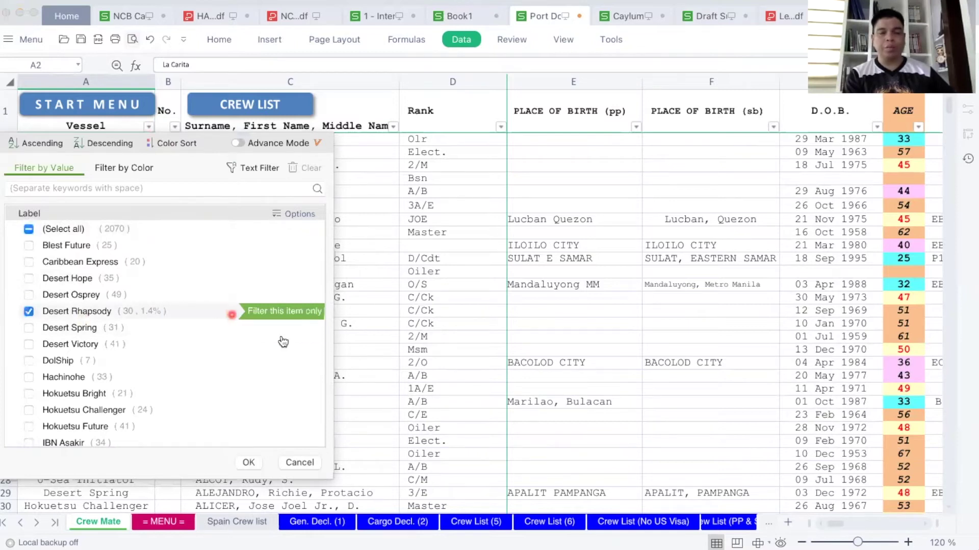
mouse_move(176, 311)
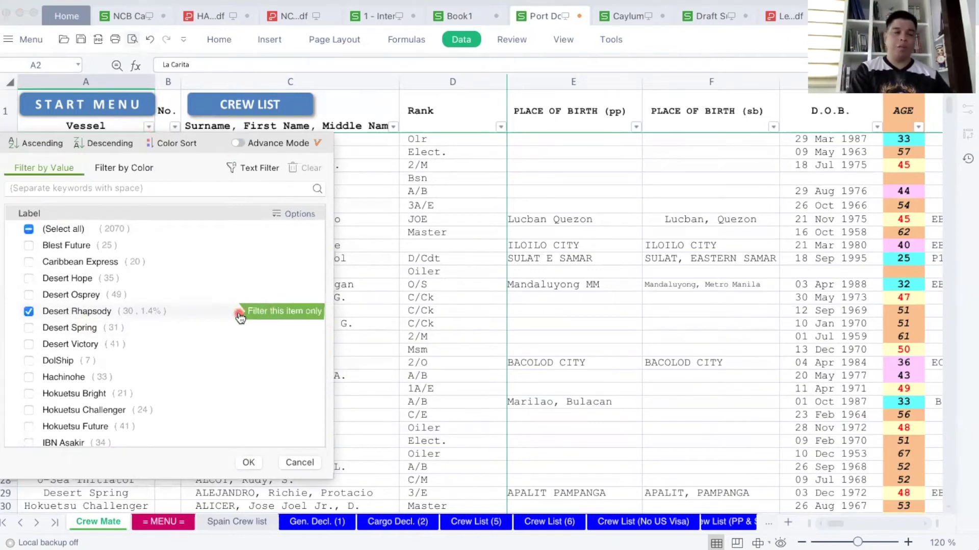
left_click(28, 311)
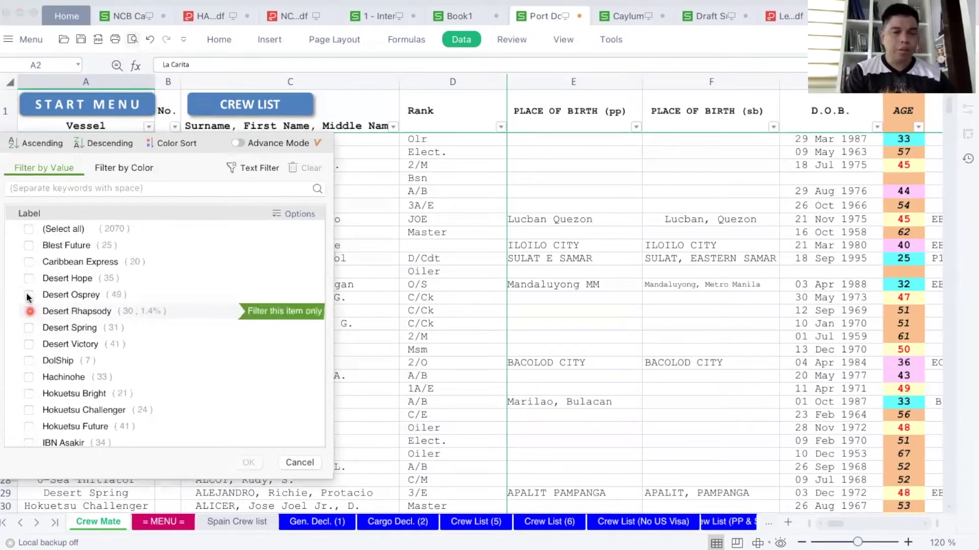
left_click(28, 295)
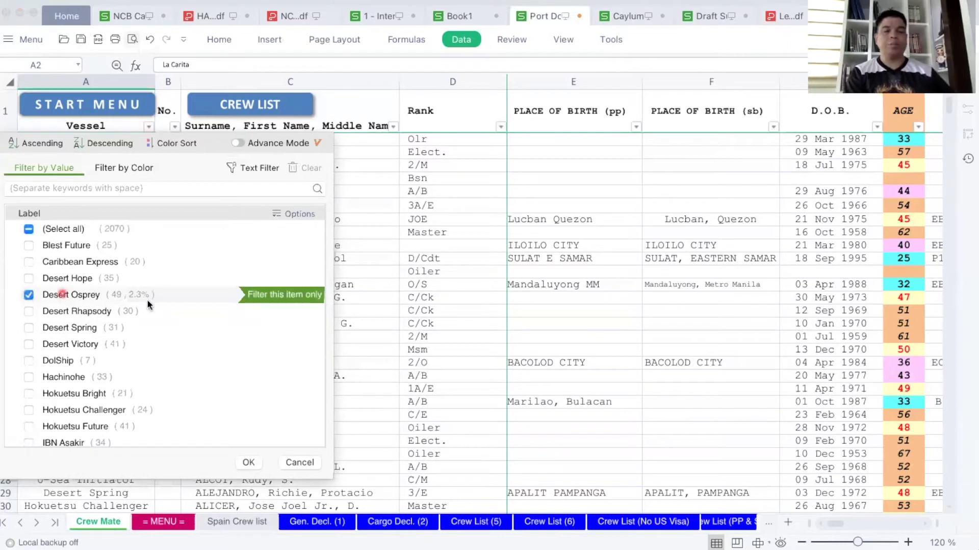
left_click(247, 463)
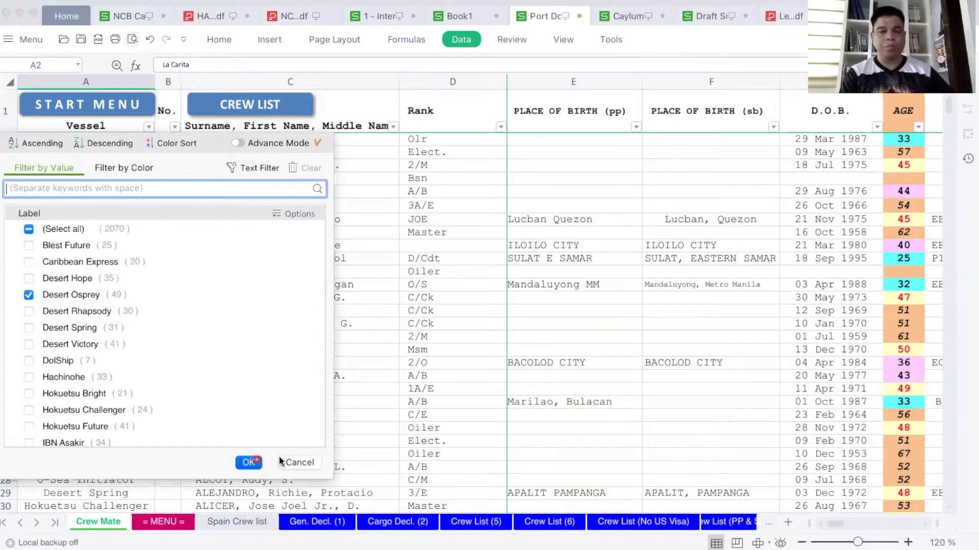
left_click(250, 462)
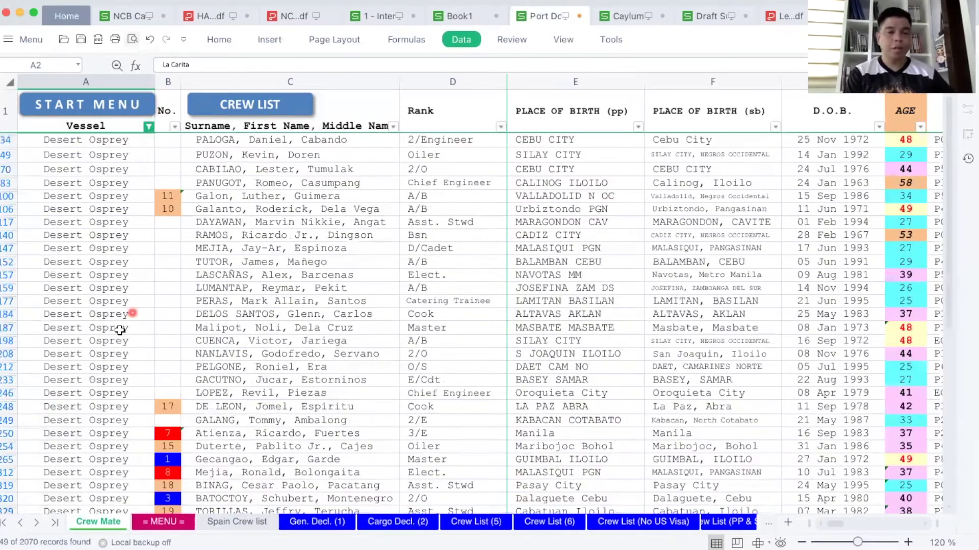
scroll(119, 331, "down", 7)
scroll(119, 330, "down", 7)
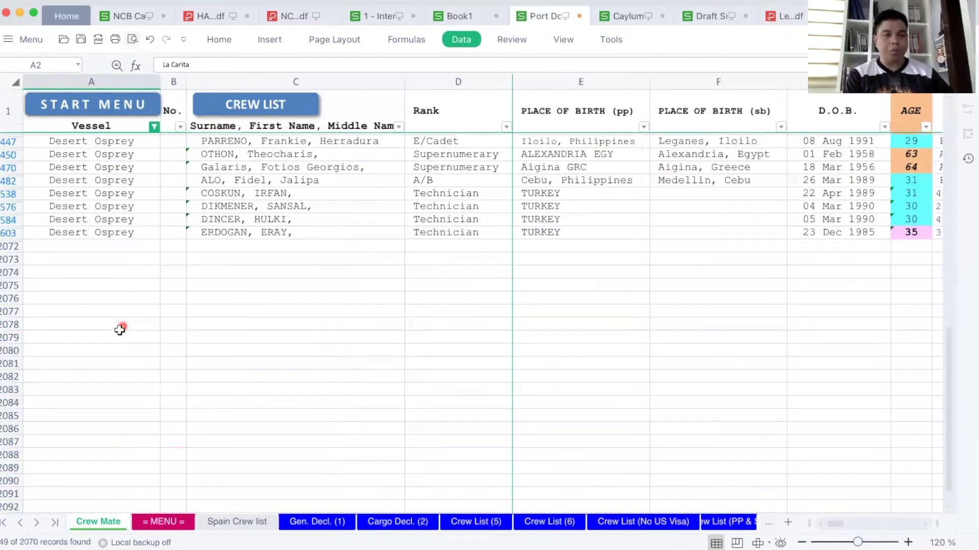
scroll(119, 330, "up", 1)
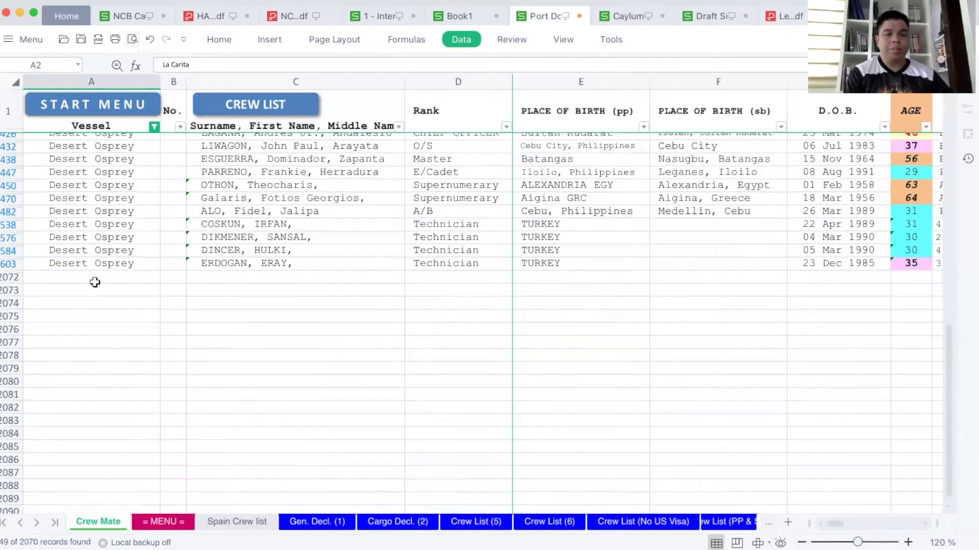
scroll(84, 297, "up", 1)
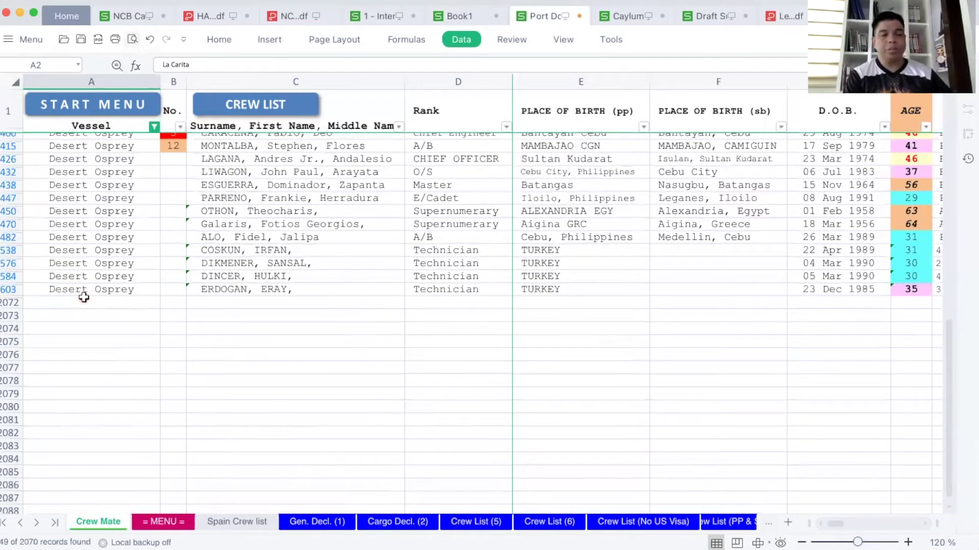
scroll(84, 298, "up", 4)
scroll(84, 297, "up", 4)
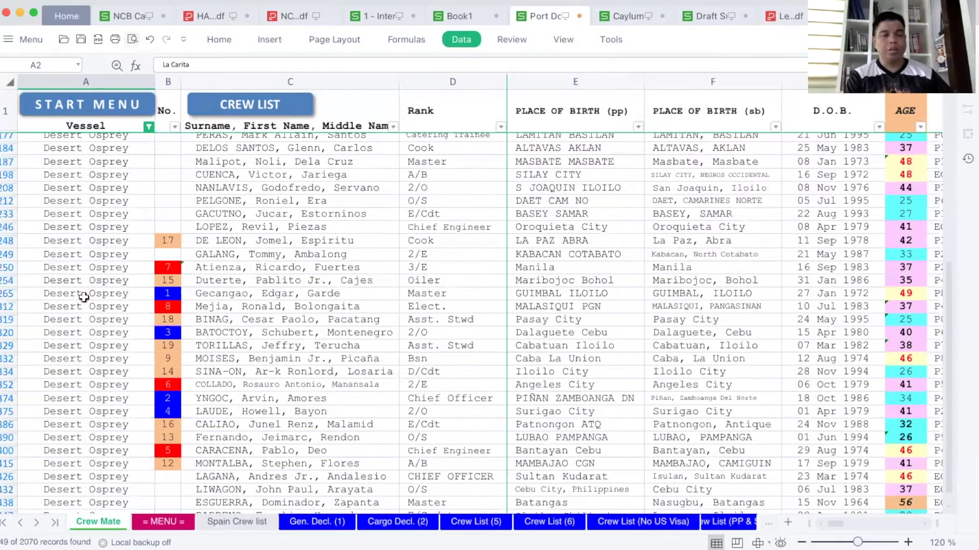
scroll(84, 298, "up", 4)
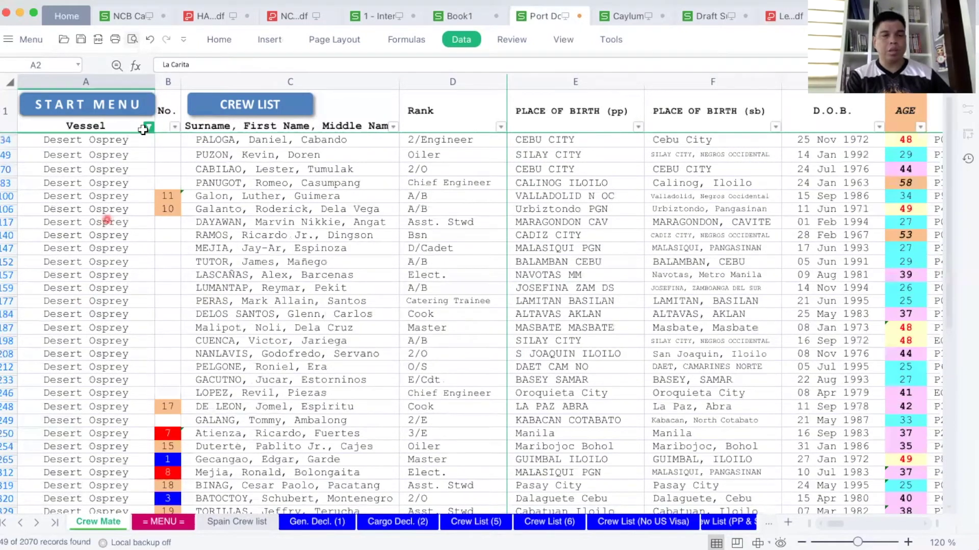
key("alt+Down")
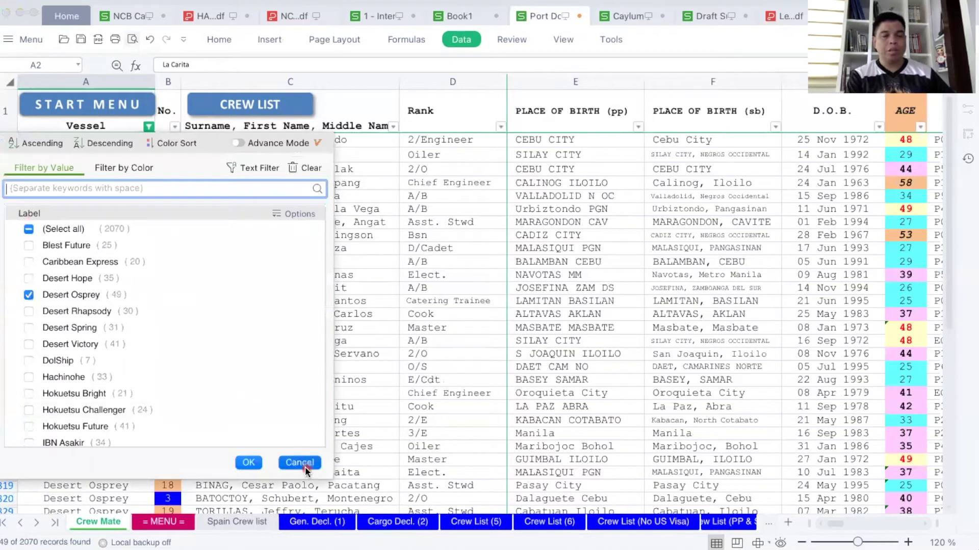
key("Escape")
scroll(114, 395, "down", 3)
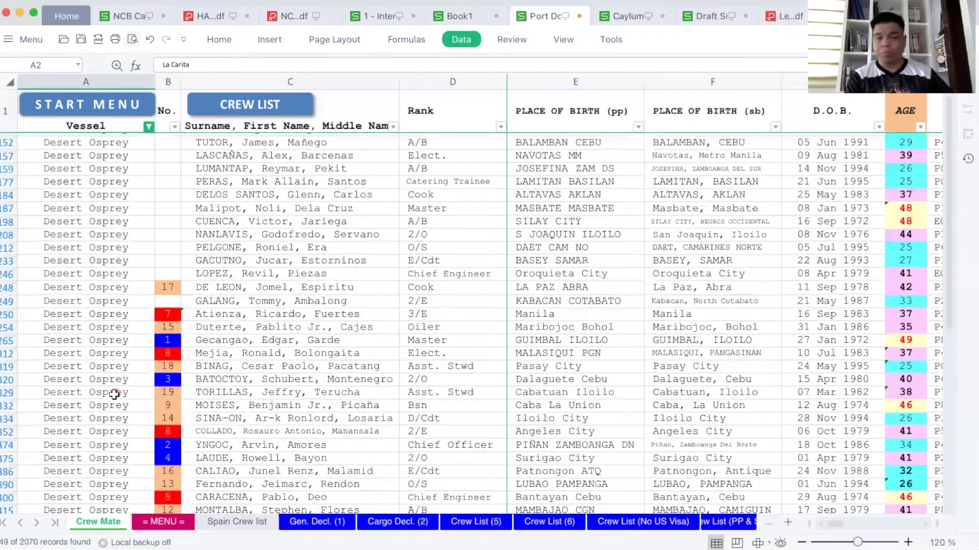
scroll(114, 395, "down", 2)
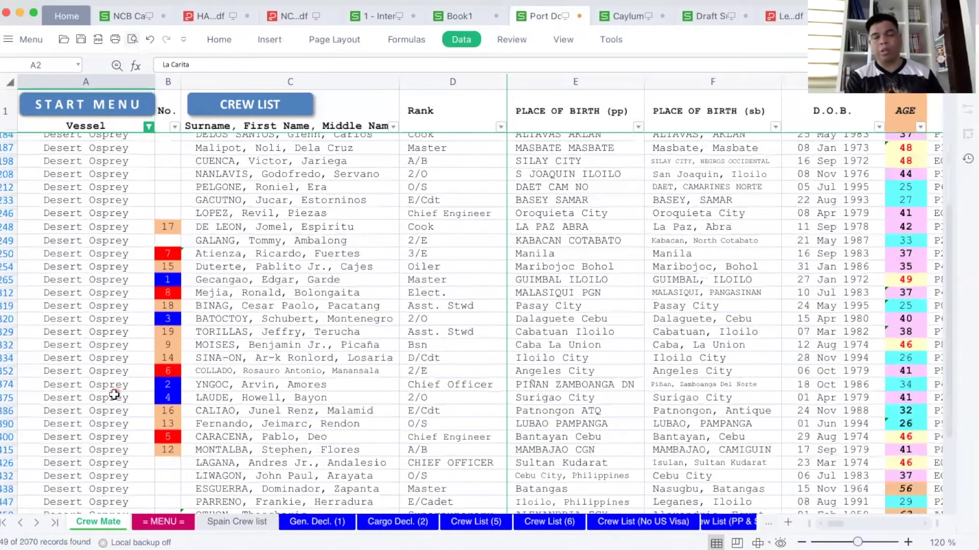
scroll(115, 394, "down", 5)
scroll(114, 395, "up", 9)
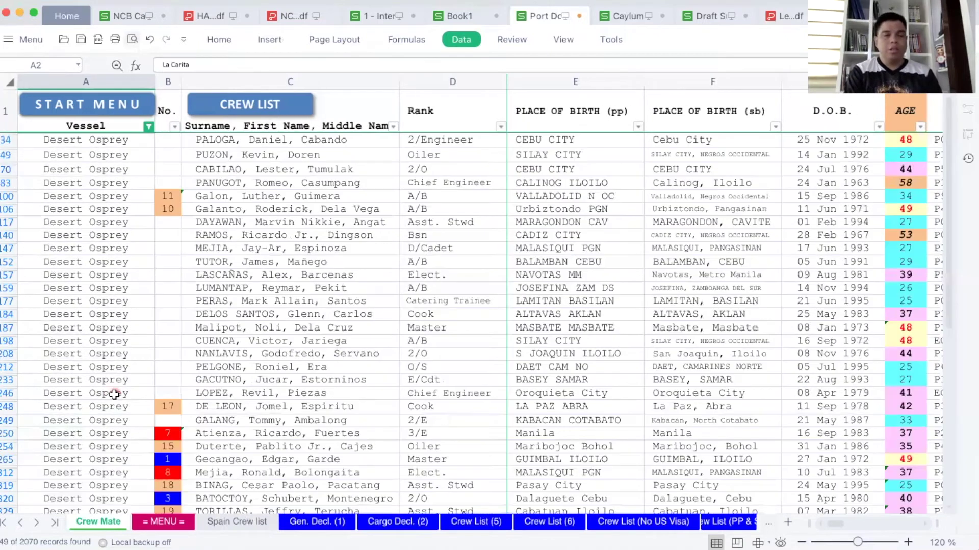
left_click(253, 140)
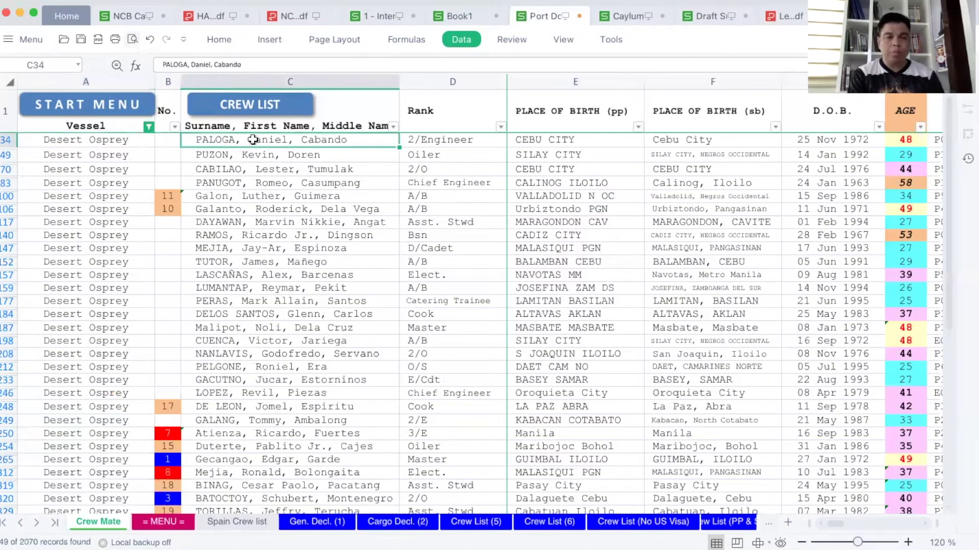
scroll(261, 304, "down", 2)
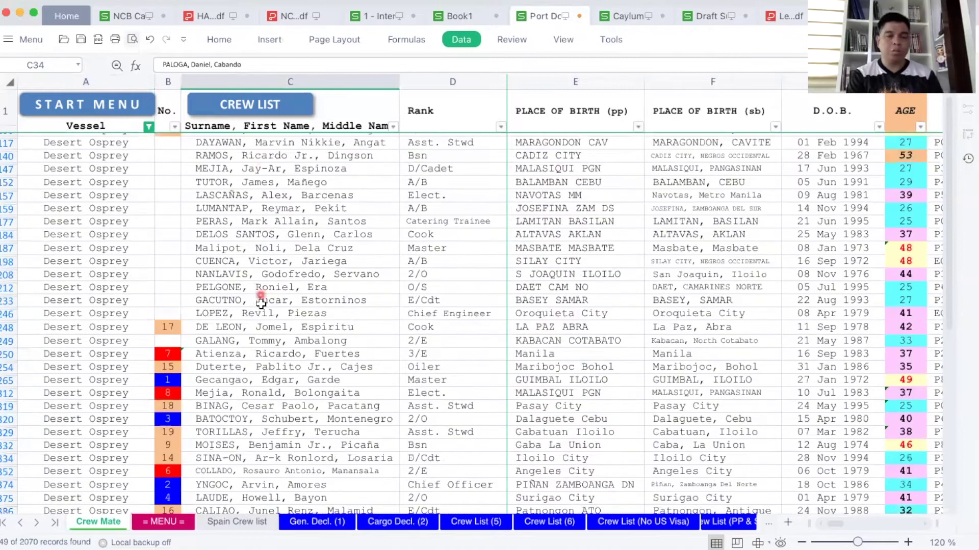
scroll(260, 304, "down", 3)
scroll(261, 304, "down", 1)
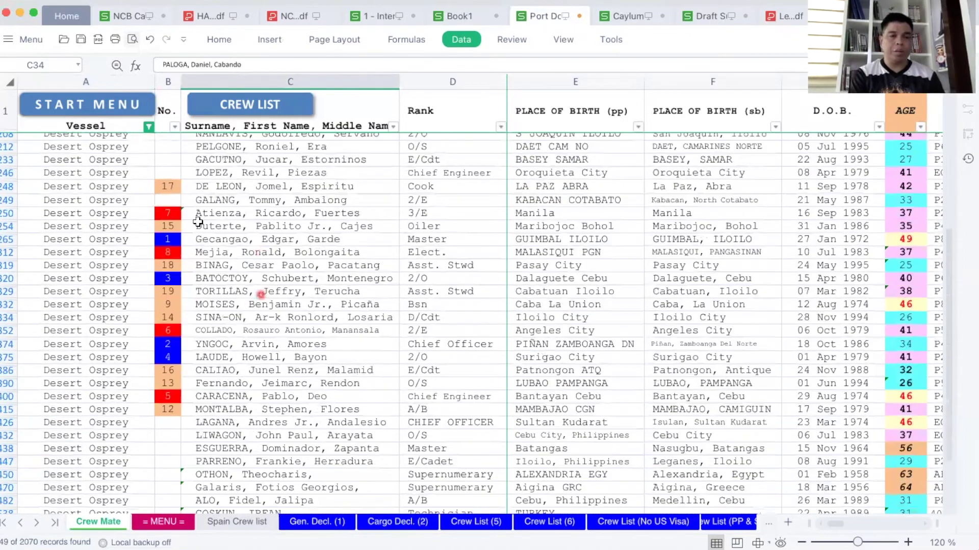
scroll(198, 222, "up", 5)
left_click(174, 141)
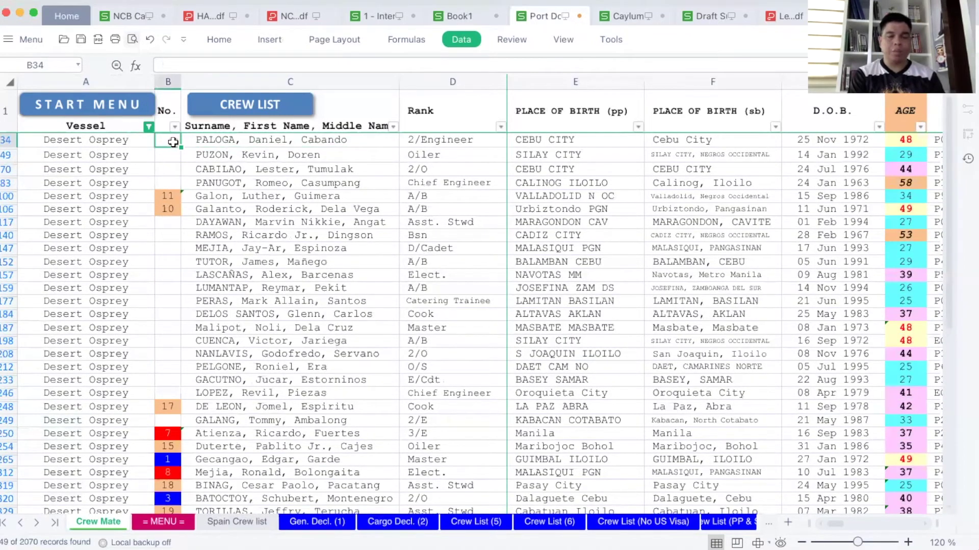
left_click(173, 222)
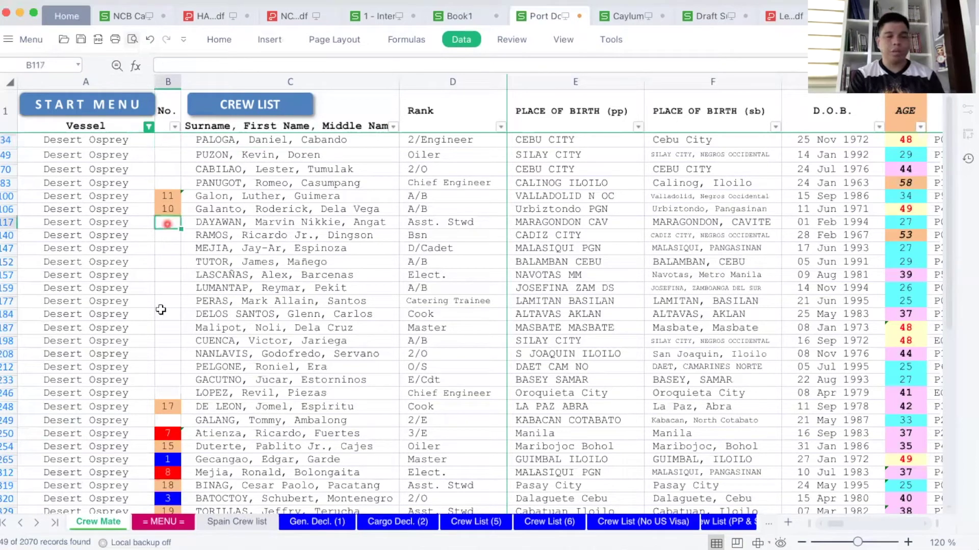
scroll(161, 310, "down", 2)
scroll(161, 310, "down", 3)
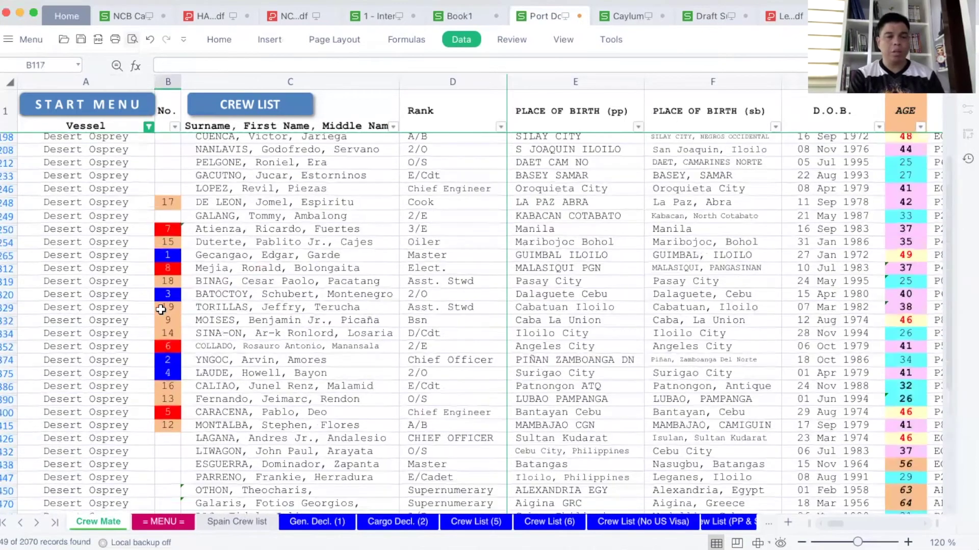
scroll(161, 310, "down", 2)
scroll(161, 310, "up", 5)
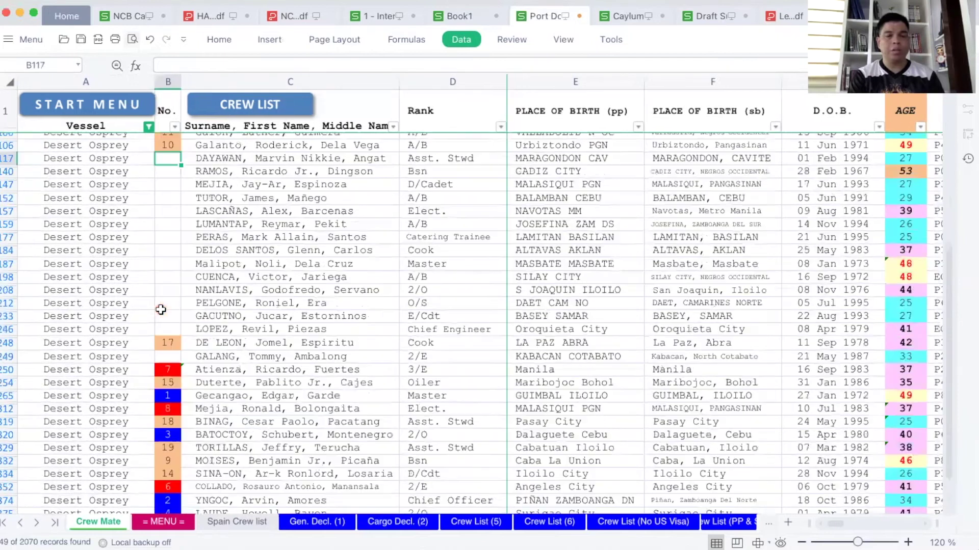
scroll(161, 310, "up", 2)
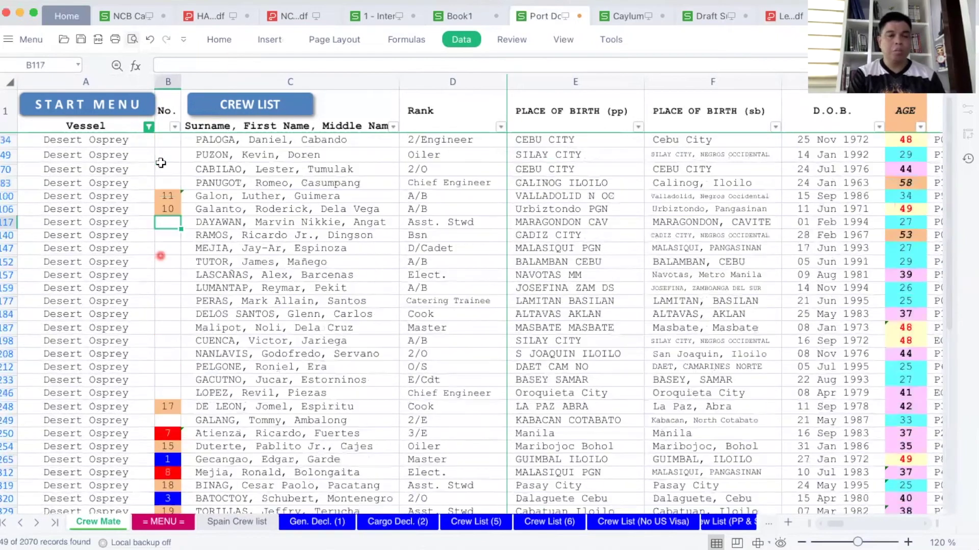
Sort the Desert Osprey crew ascending by No. and check that Master is listed first
left_click(174, 127)
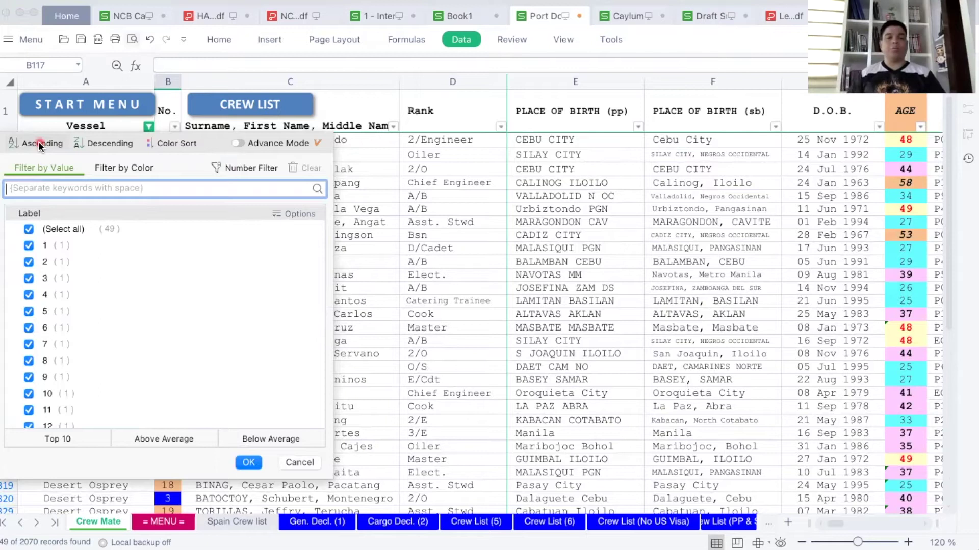
left_click(40, 144)
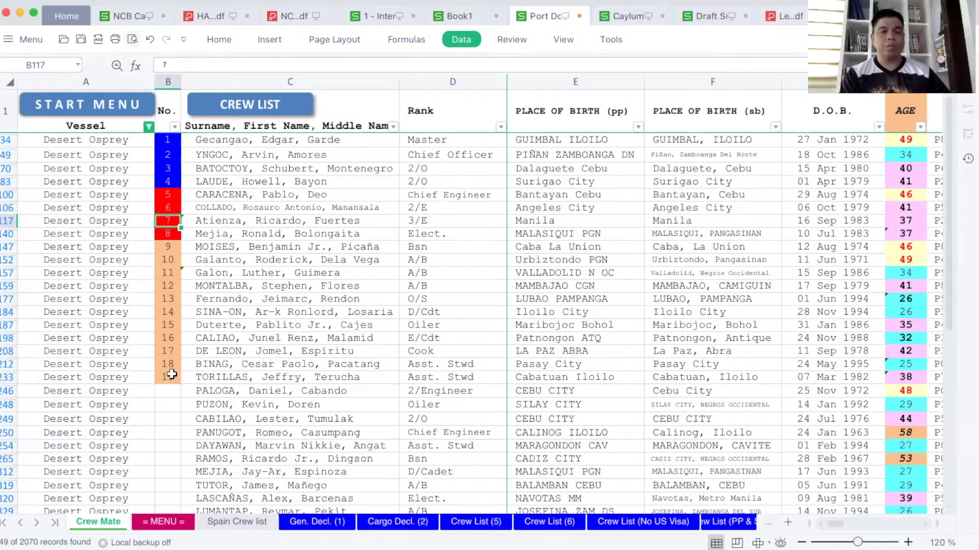
left_click(326, 144)
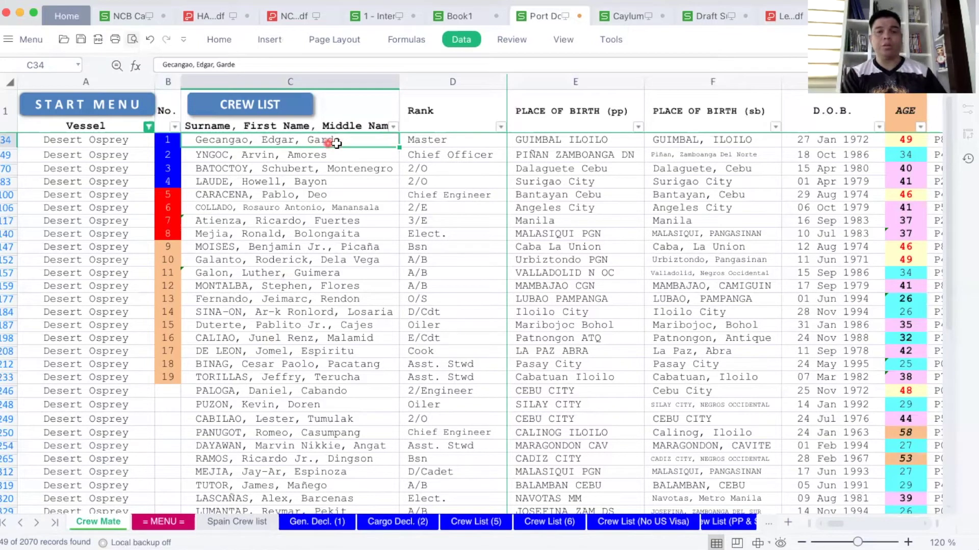
left_click(429, 136)
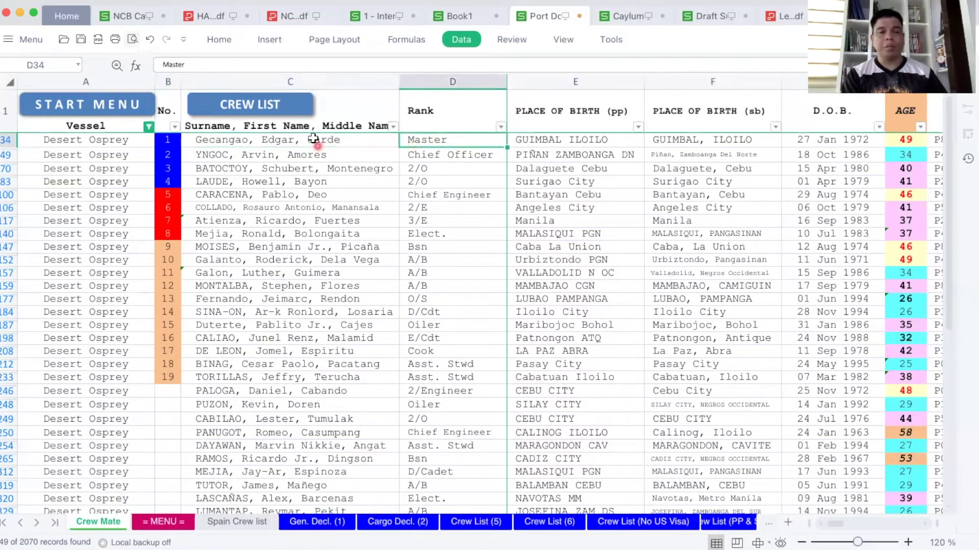
left_click(313, 139)
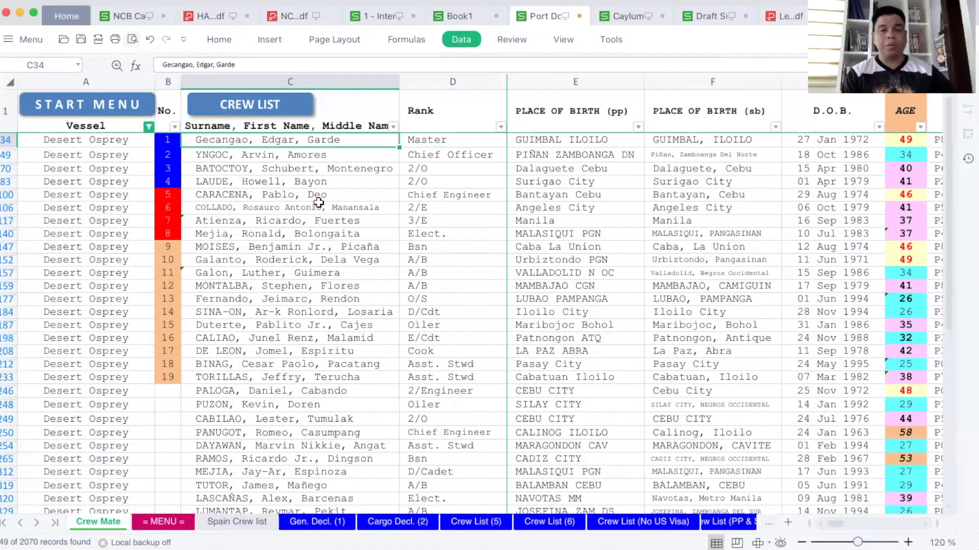
Select crew numbers 1 to 19 in column B to verify the numbering
scroll(317, 280, "down", 2)
scroll(317, 279, "up", 2)
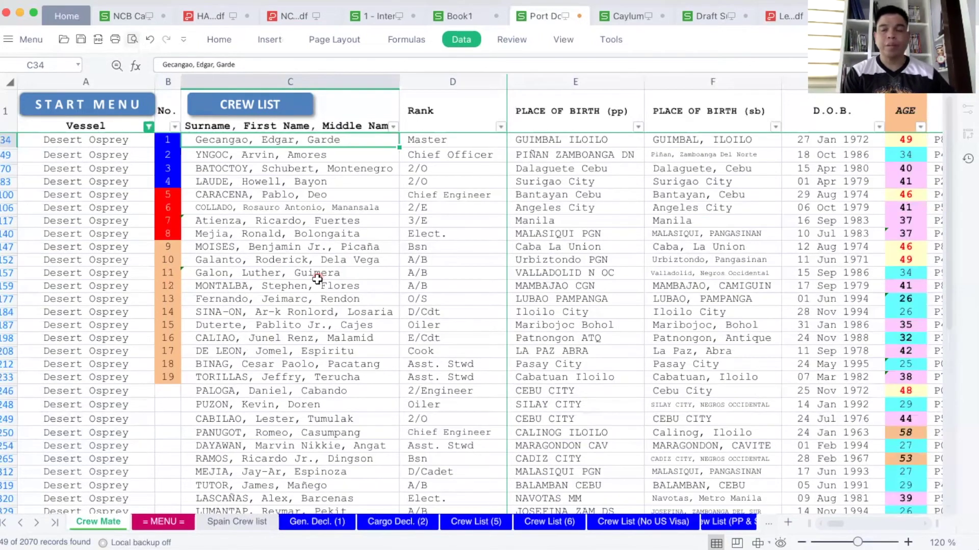
scroll(415, 270, "right", 2)
scroll(416, 270, "left", 2)
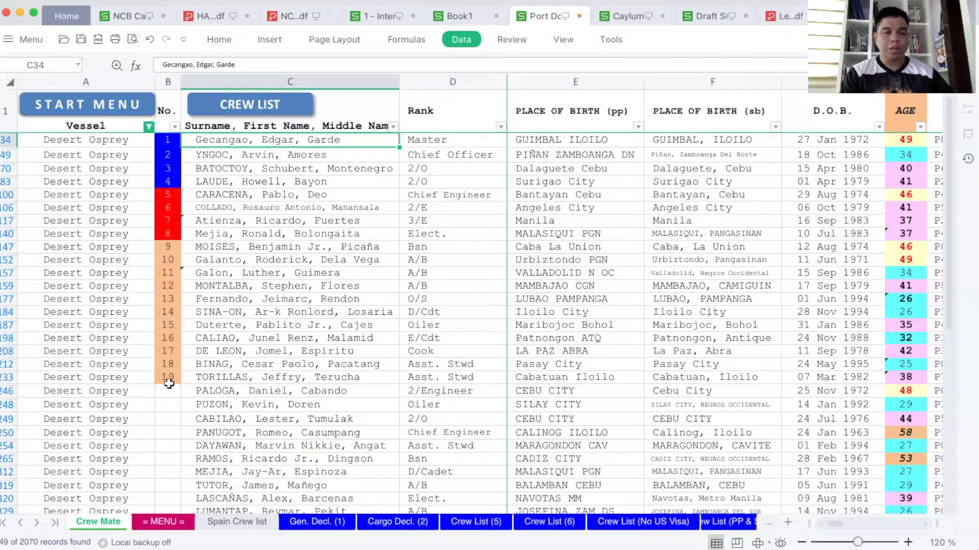
left_click_drag(168, 378, 167, 145)
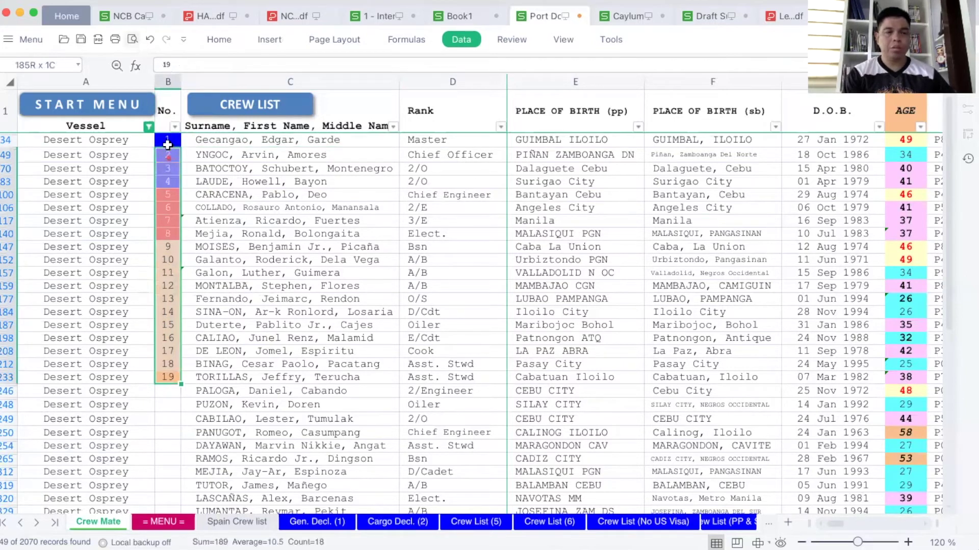
left_click(168, 181)
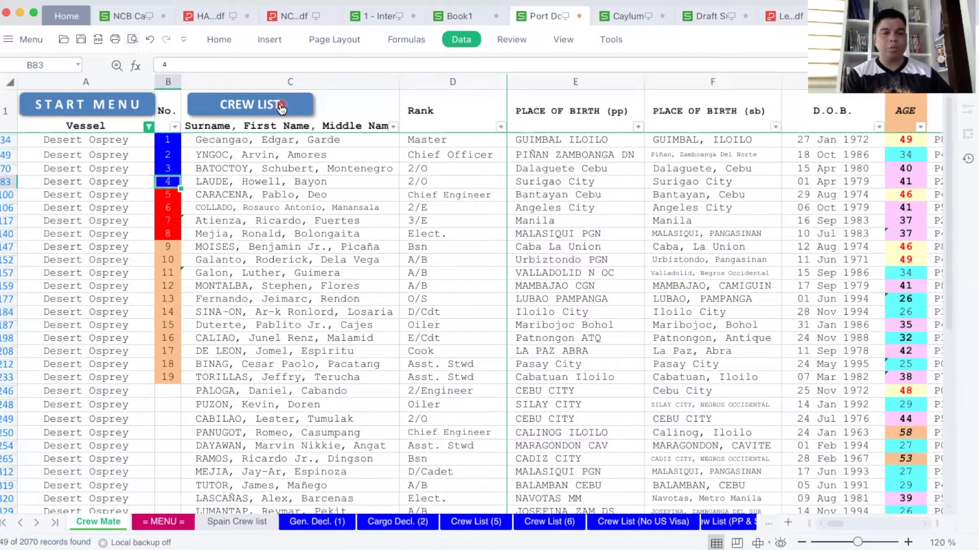
Review the IMO Crew List form and the Yellow Fever Vac. list, returning via START MENU
left_click(265, 111)
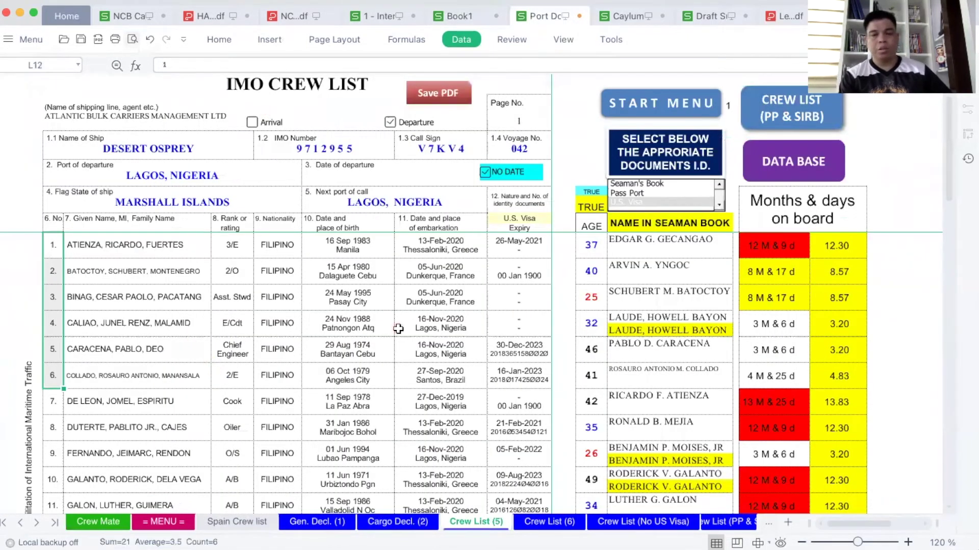
left_click(638, 106)
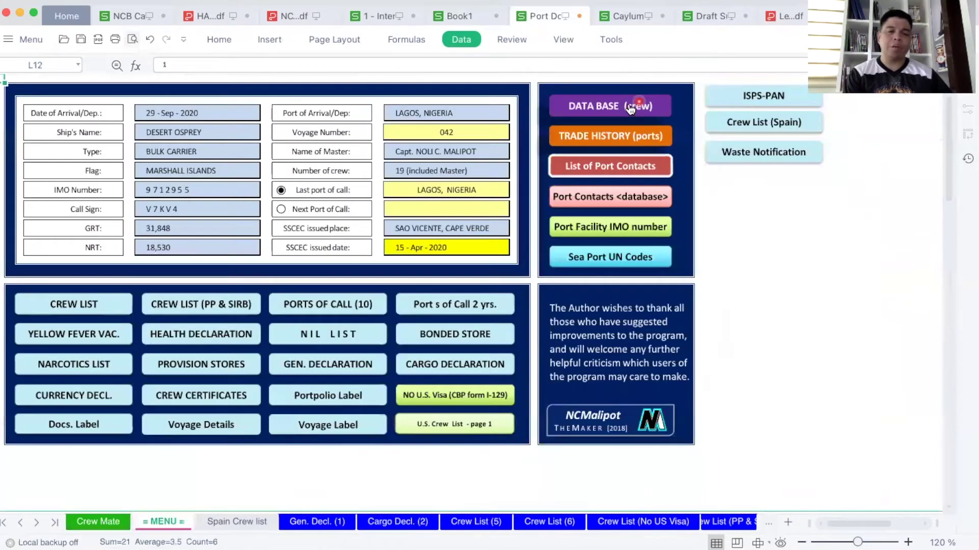
left_click(102, 336)
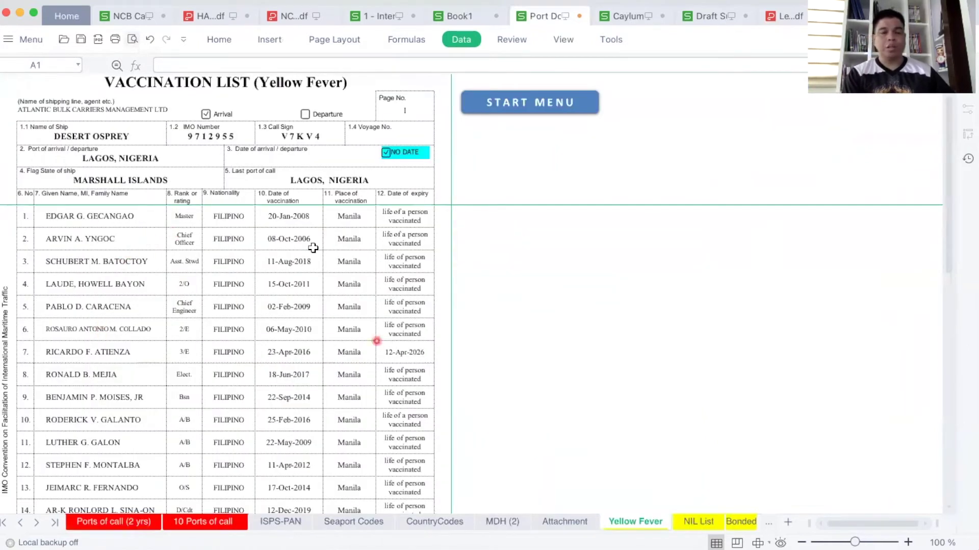
left_click(503, 109)
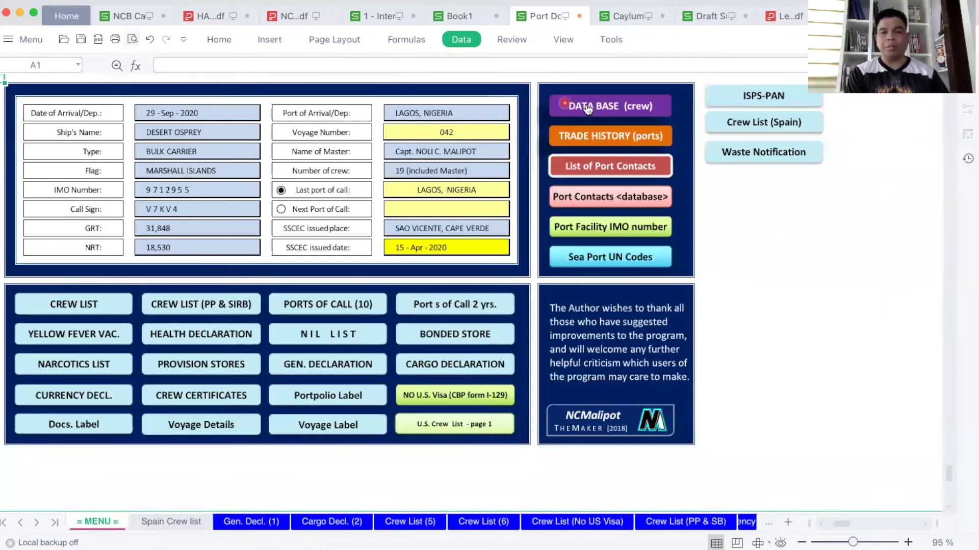
left_click(586, 107)
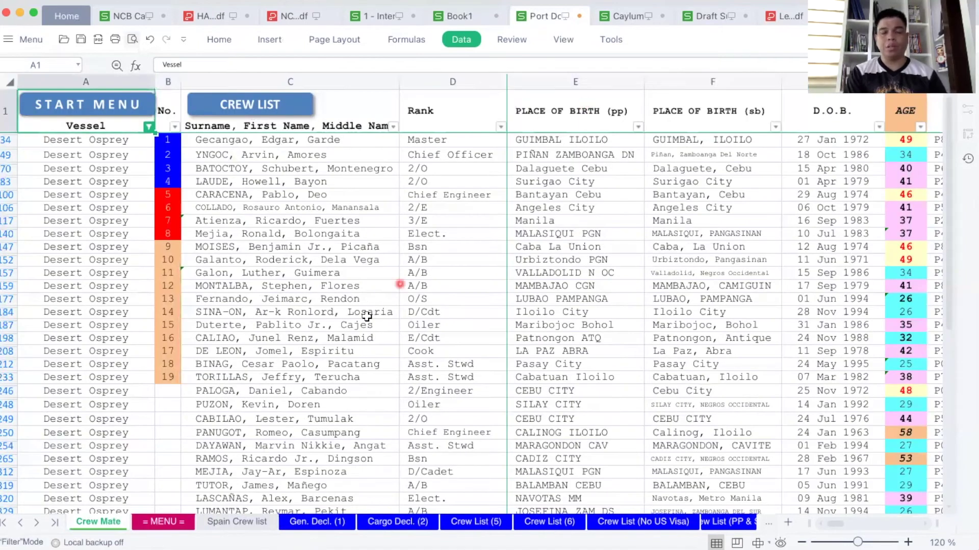
scroll(367, 317, "right", 3)
scroll(364, 316, "left", 2)
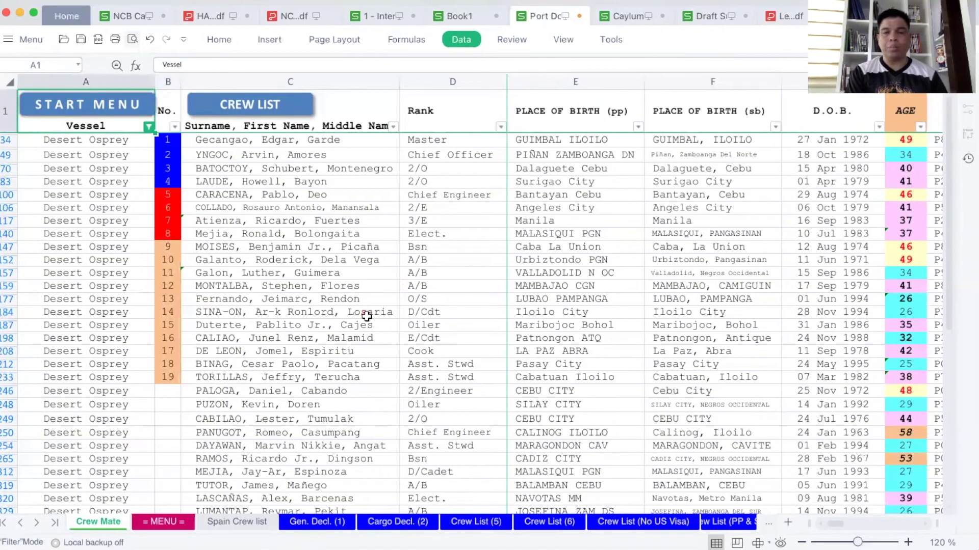
left_click(283, 296)
scroll(256, 390, "down", 2)
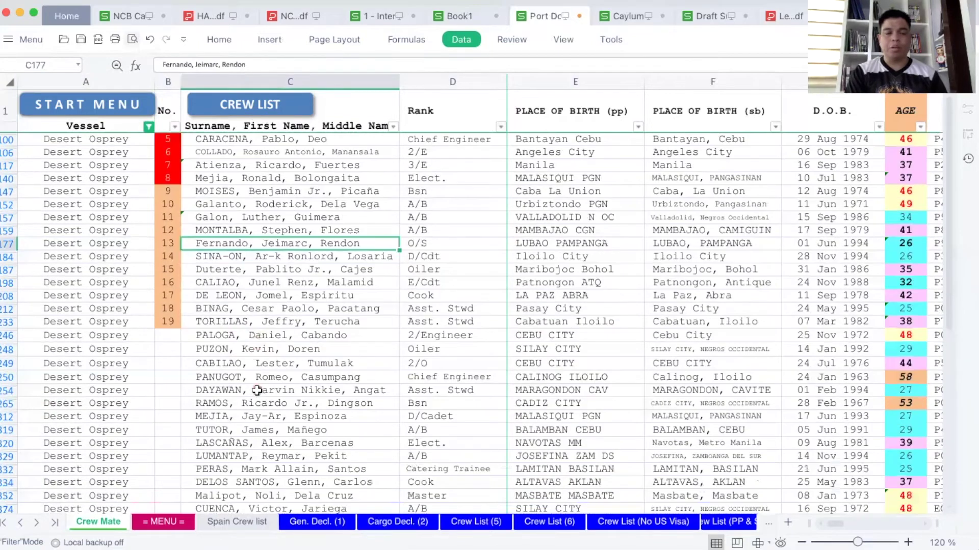
scroll(256, 390, "down", 2)
scroll(257, 390, "down", 2)
scroll(256, 390, "down", 3)
scroll(256, 390, "down", 1)
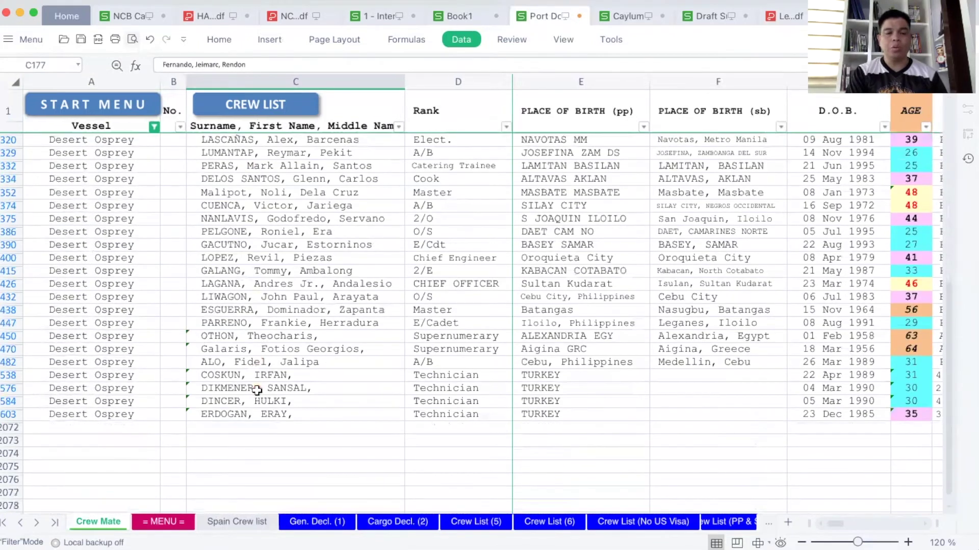
scroll(257, 390, "down", 1)
left_click(215, 404)
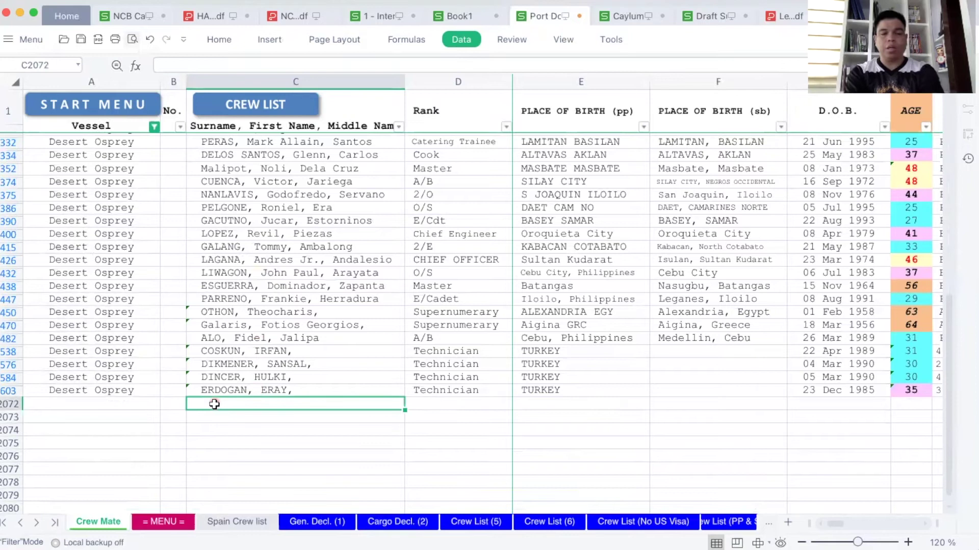
key("Left")
key("Left")
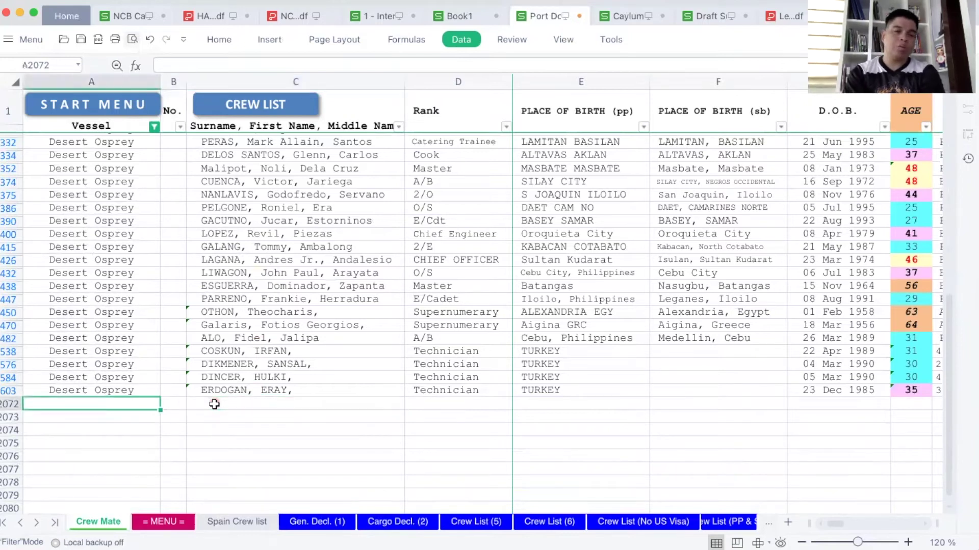
key("Right")
key("Right")
key("Right")
key("Right")
key("Right")
key("Right")
key("Right")
key("Right")
key("Right")
key("Right")
key("Right")
key("Right")
key("Right")
key("Right")
key("Right")
key("Right")
key("Right")
key("Right")
key("Right")
key("Right")
key("Right")
key("Right")
key("Right")
key("Right")
key("Right")
key("Right")
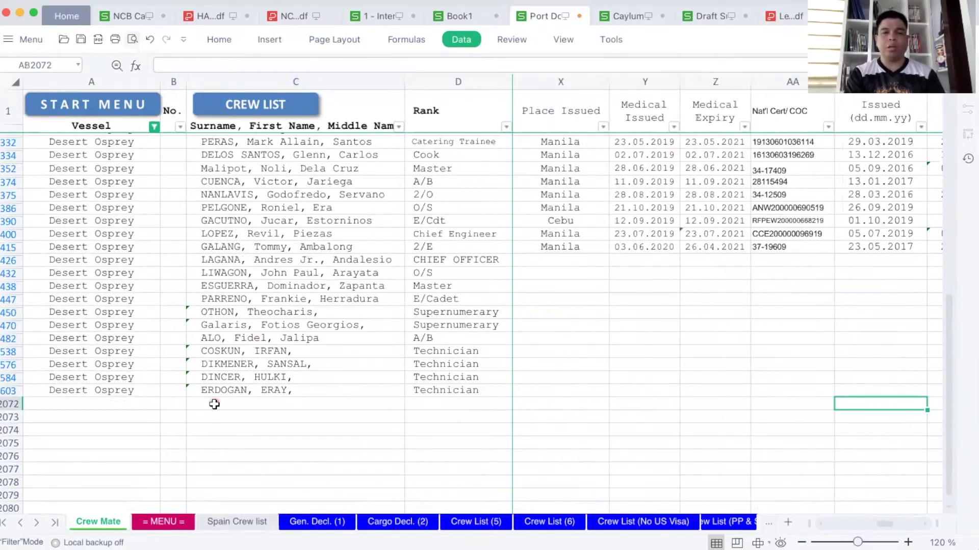
Choose Seaman's Book as the document ID on the Crew List (5) form and check the first crew number
left_click(263, 110)
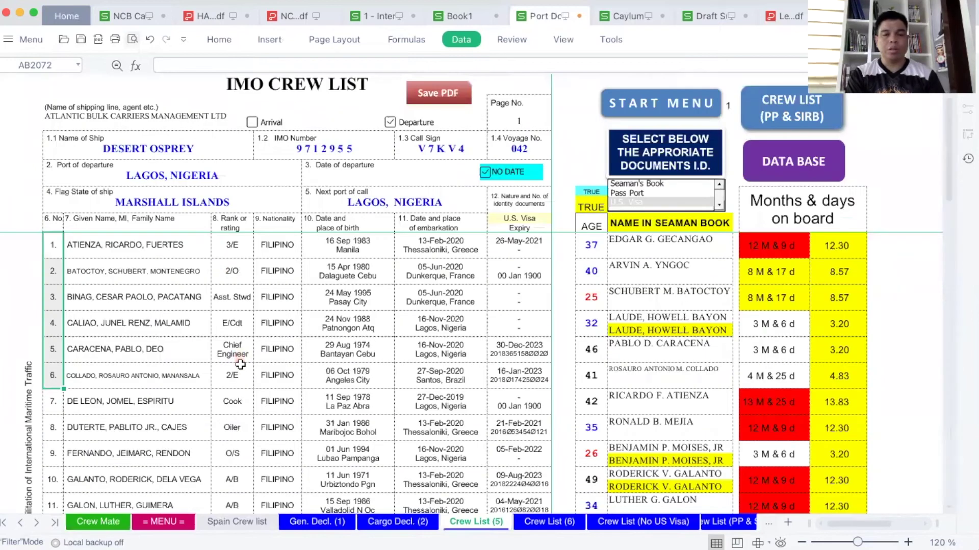
scroll(240, 365, "down", 2)
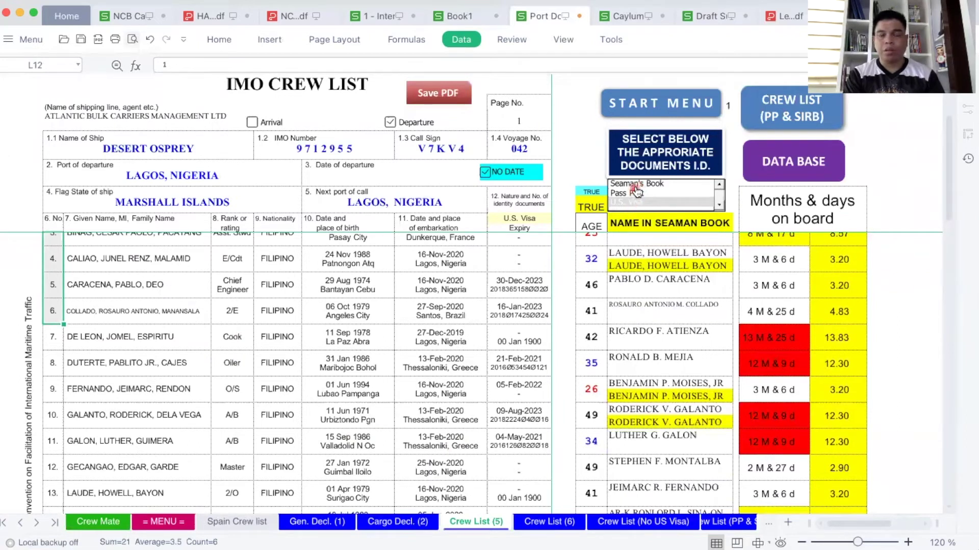
left_click(634, 184)
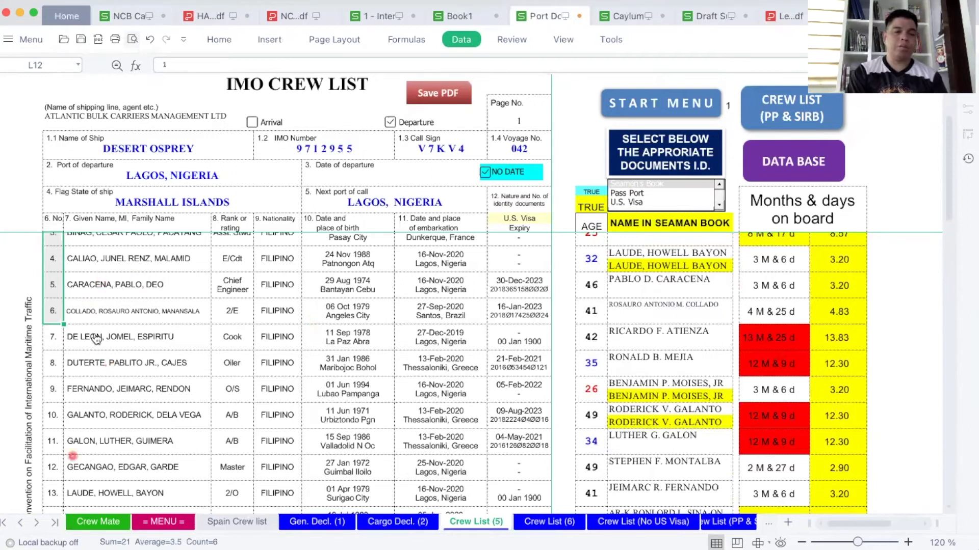
scroll(220, 290, "up", 1)
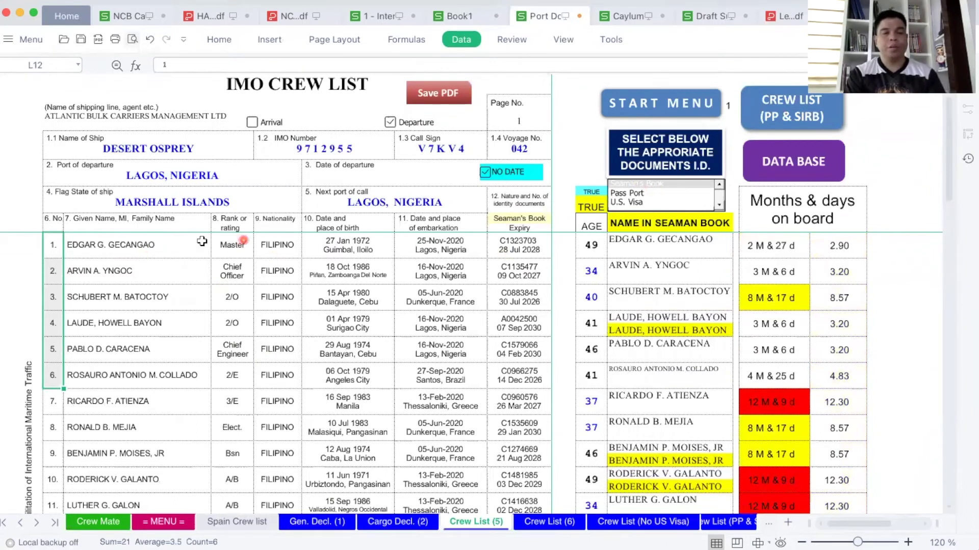
left_click(54, 245)
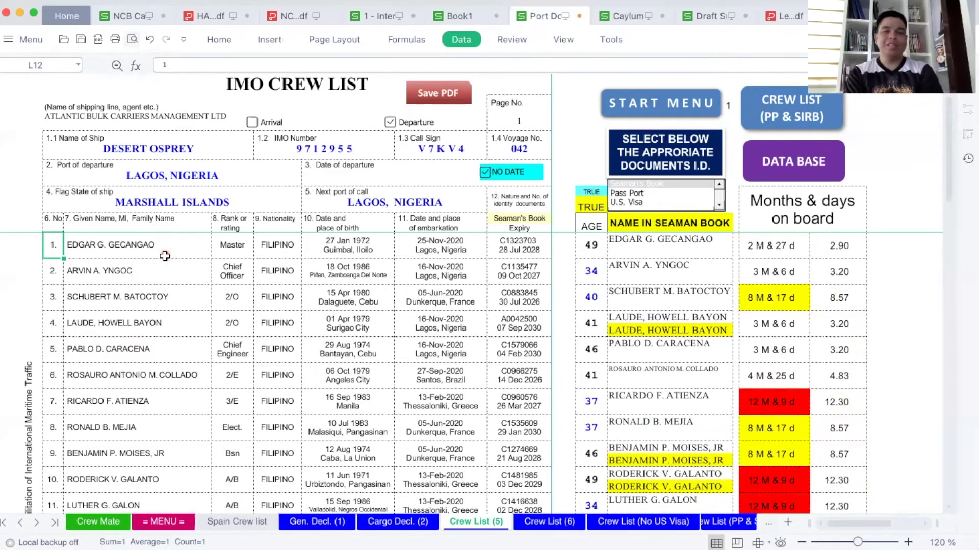
Return to the Crew Mate database and select the empty row below the last crew member
left_click(763, 164)
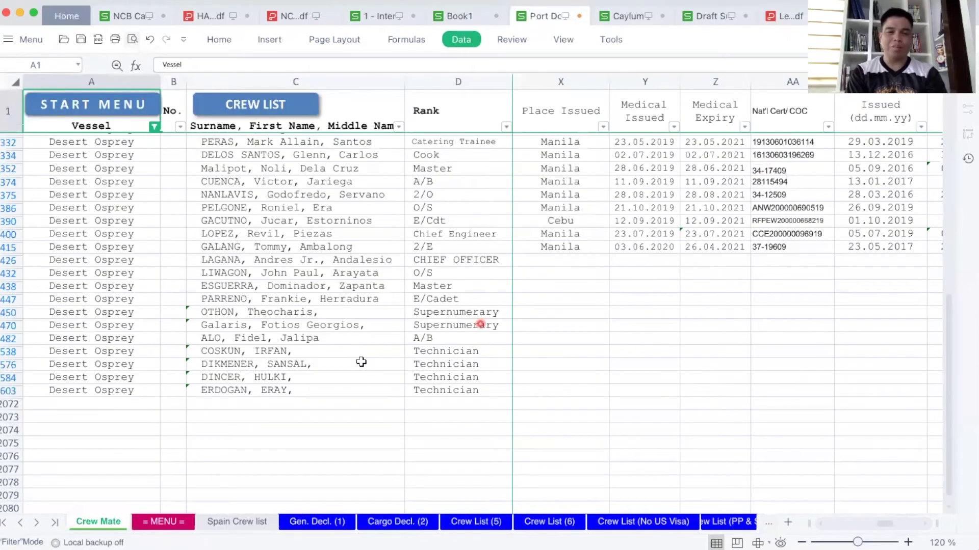
scroll(275, 388, "left", 15)
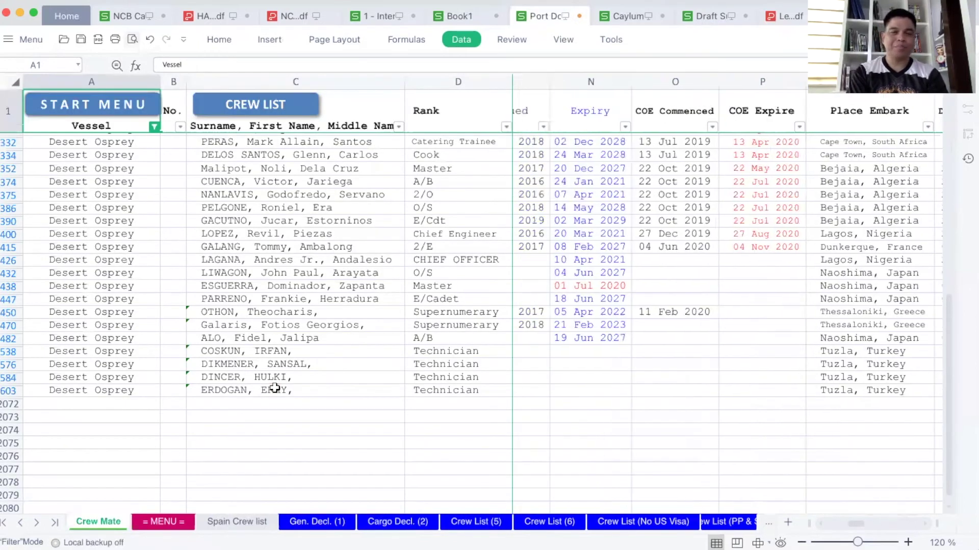
scroll(274, 388, "up", 10)
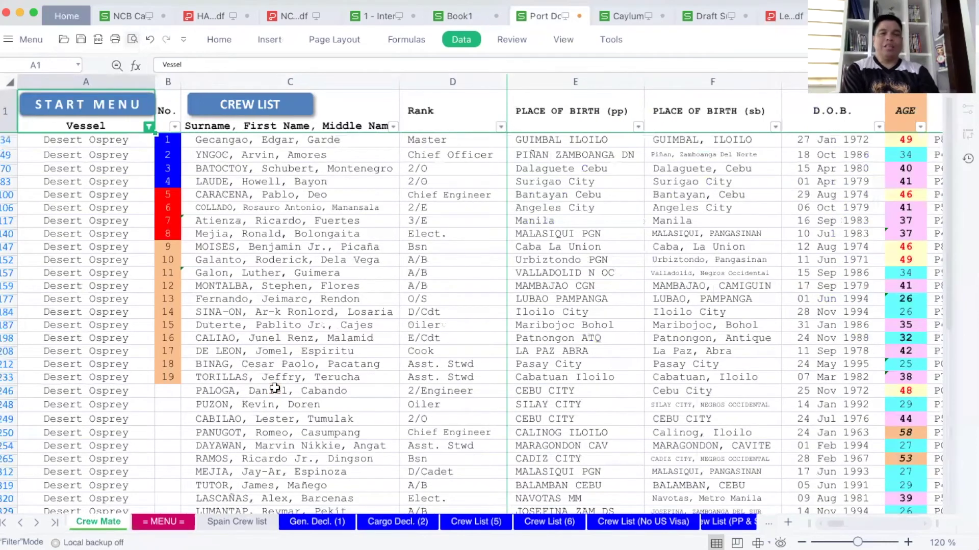
scroll(274, 388, "down", 3)
scroll(275, 388, "down", 1)
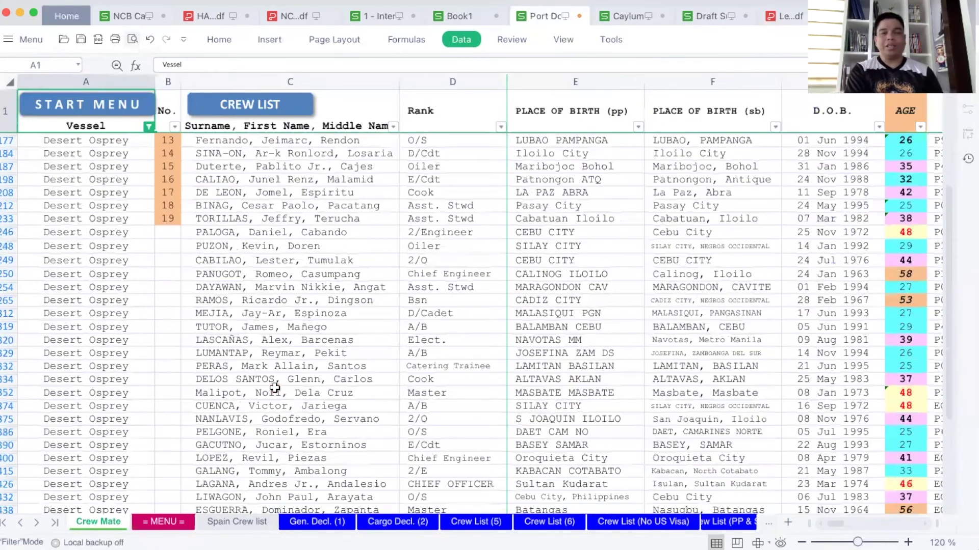
scroll(275, 388, "down", 1)
scroll(274, 388, "down", 2)
scroll(275, 388, "down", 1)
scroll(275, 388, "down", 2)
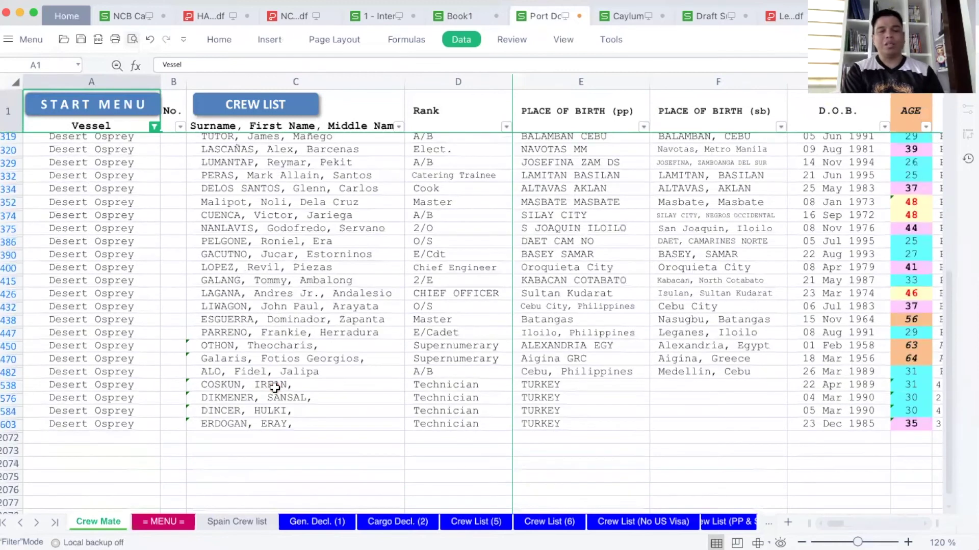
scroll(275, 388, "down", 1)
left_click(242, 428)
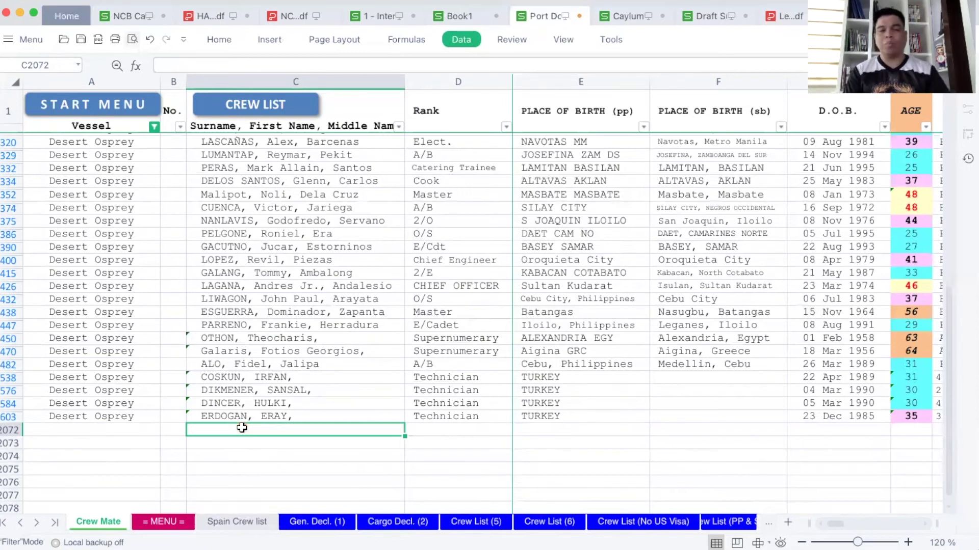
Step across the empty row's columns toward column N to check the COE and embarkation columns
left_click(233, 429)
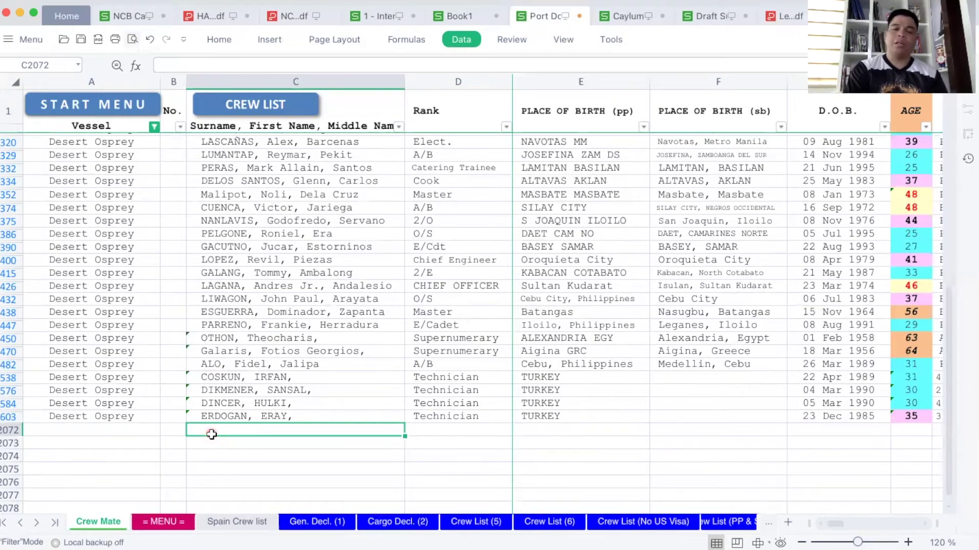
key("Right")
key("Right")
key("Right")
key("Right")
key("Right")
key("Right")
key("Right")
key("Right")
key("Right")
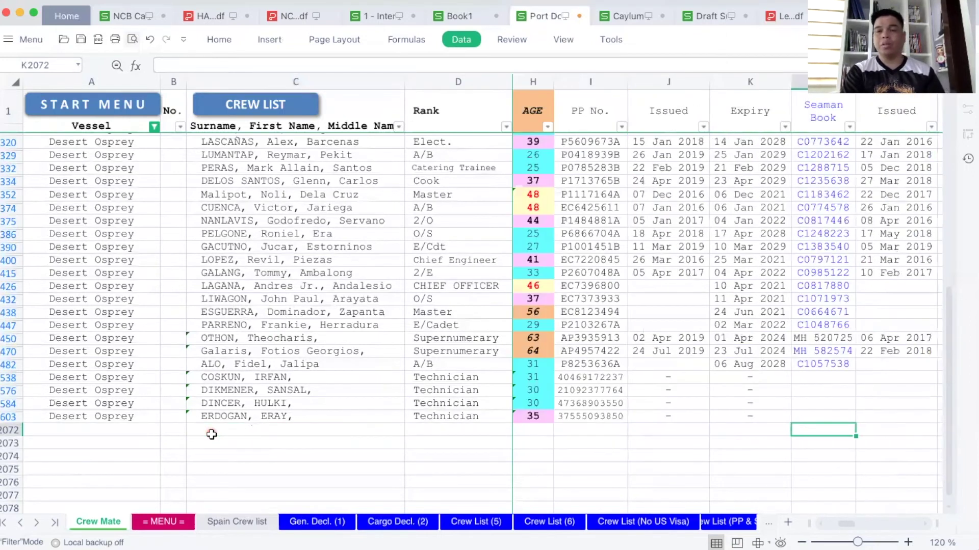
key("Right")
key("Right")
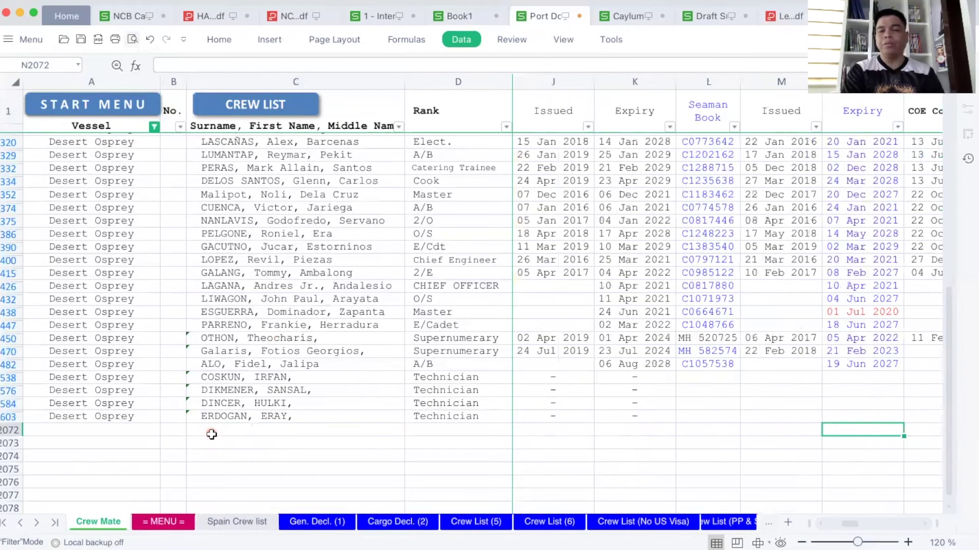
key("Right")
key("Right")
key("Right")
key("Right")
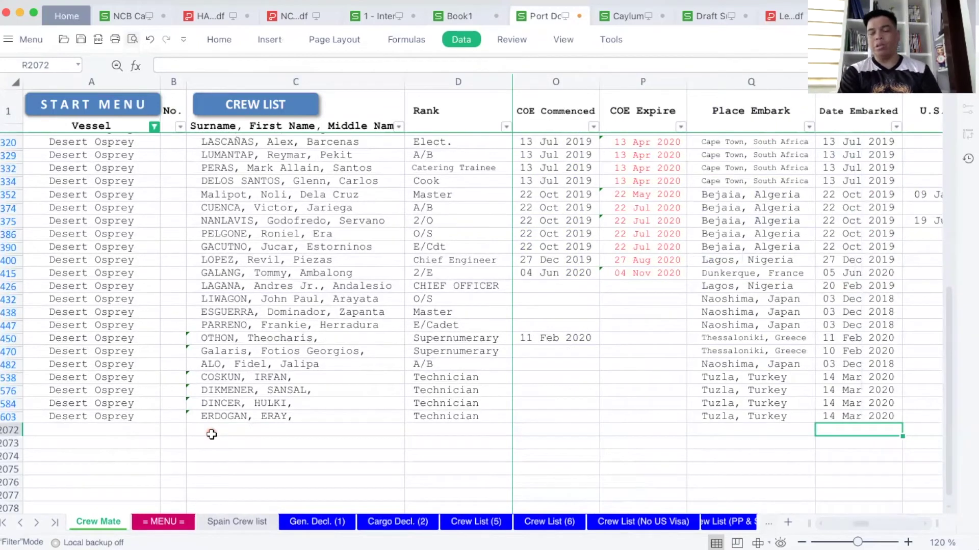
key("Left")
key("Left")
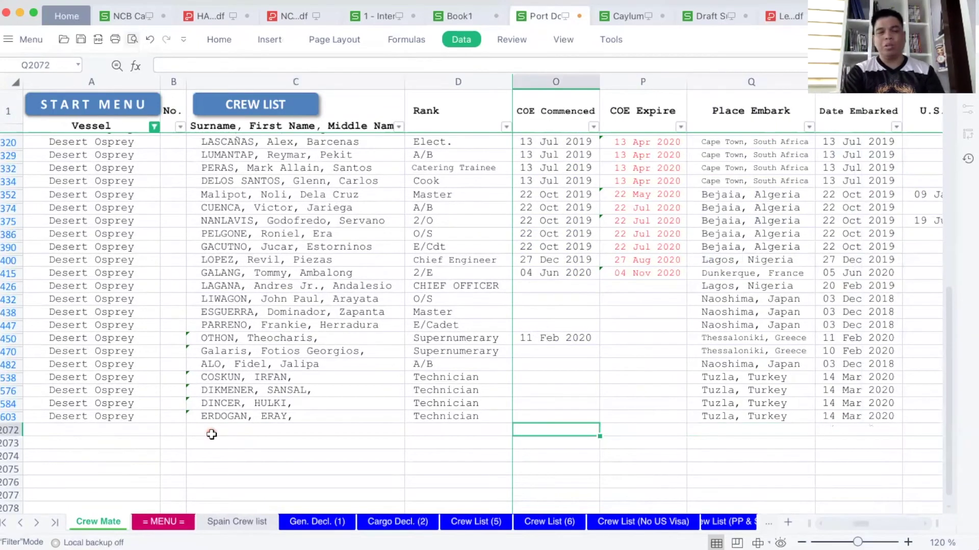
key("Left")
key("Left")
key("Left")
key("Left")
key("Left")
key("Left")
key("Left")
key("Left")
key("Left")
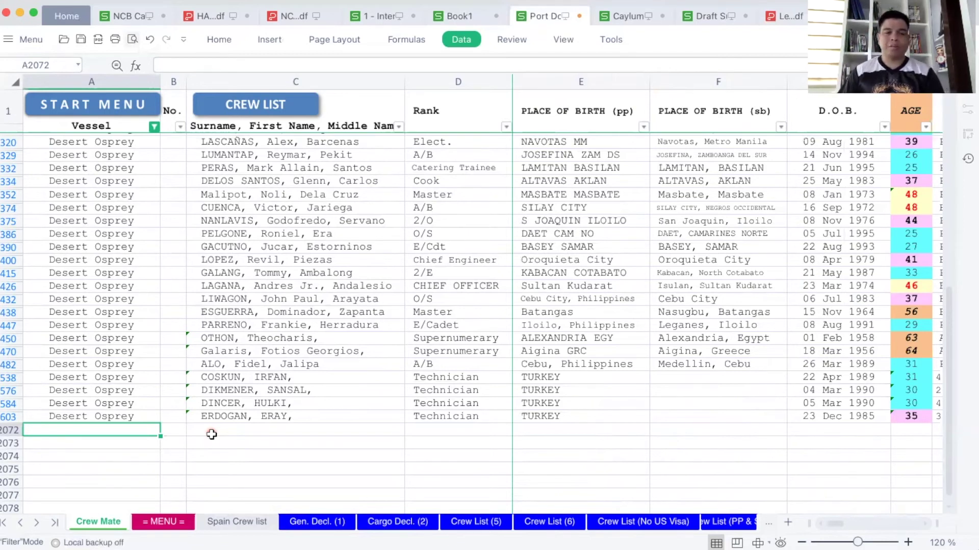
left_click(211, 434)
key("Up")
key("Up")
key("Up")
key("Up")
key("Up")
key("Up")
key("Up")
key("Up")
key("Up")
key("Up")
key("Up")
key("Up")
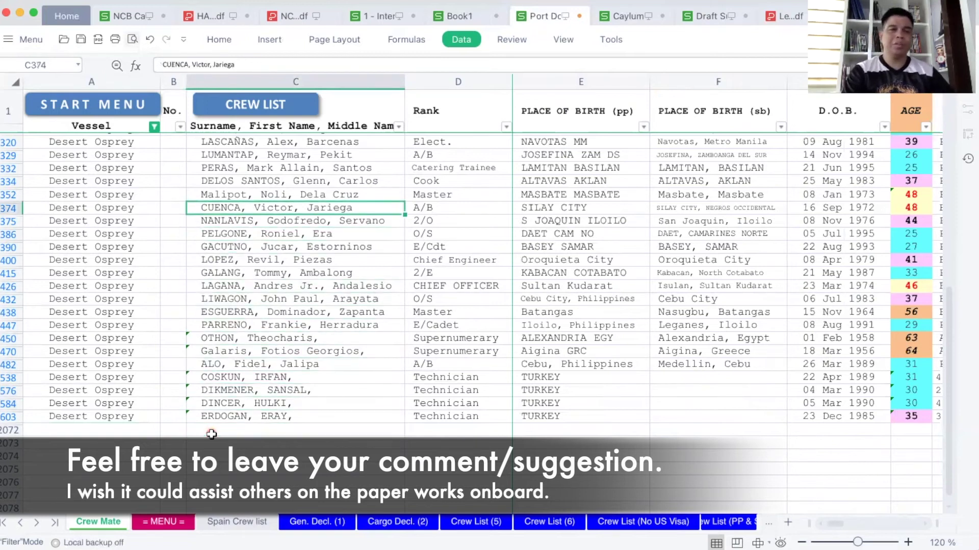
key("Up")
key("Up")
key("Up")
key("Up")
key("Up")
key("Up")
key("Up")
key("Up")
key("Up")
key("Up")
key("Up")
key("Up")
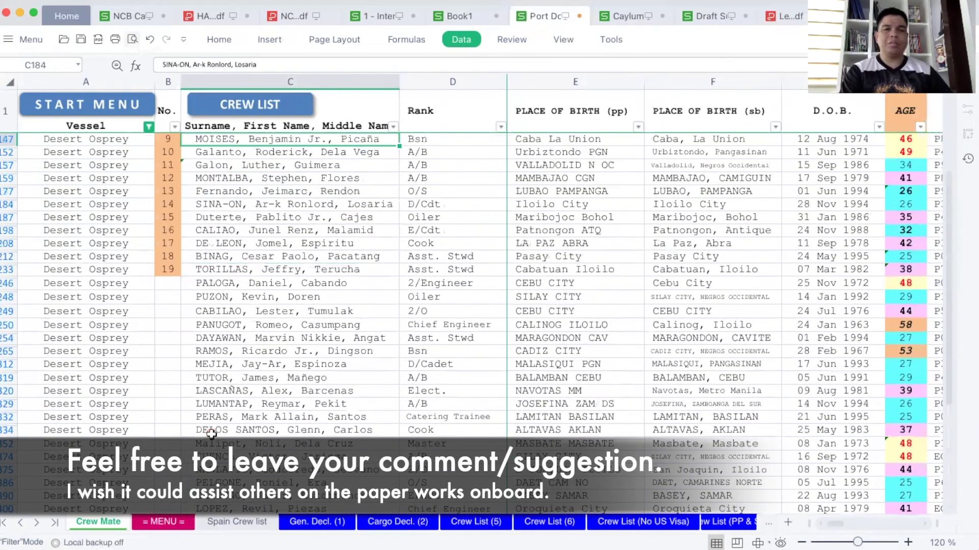
key("Up")
key("Up")
key("Up")
key("Up")
key("Up")
key("Up")
key("Down")
key("Down")
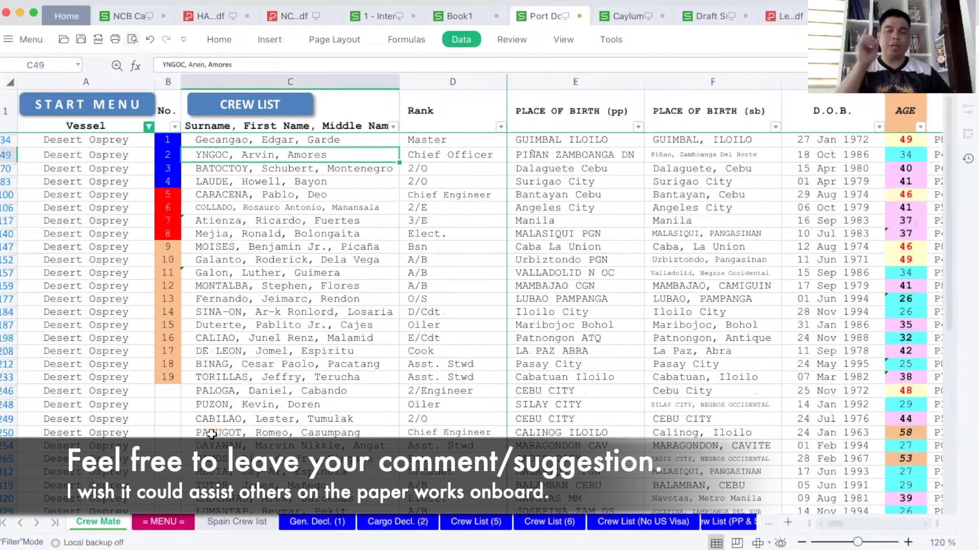